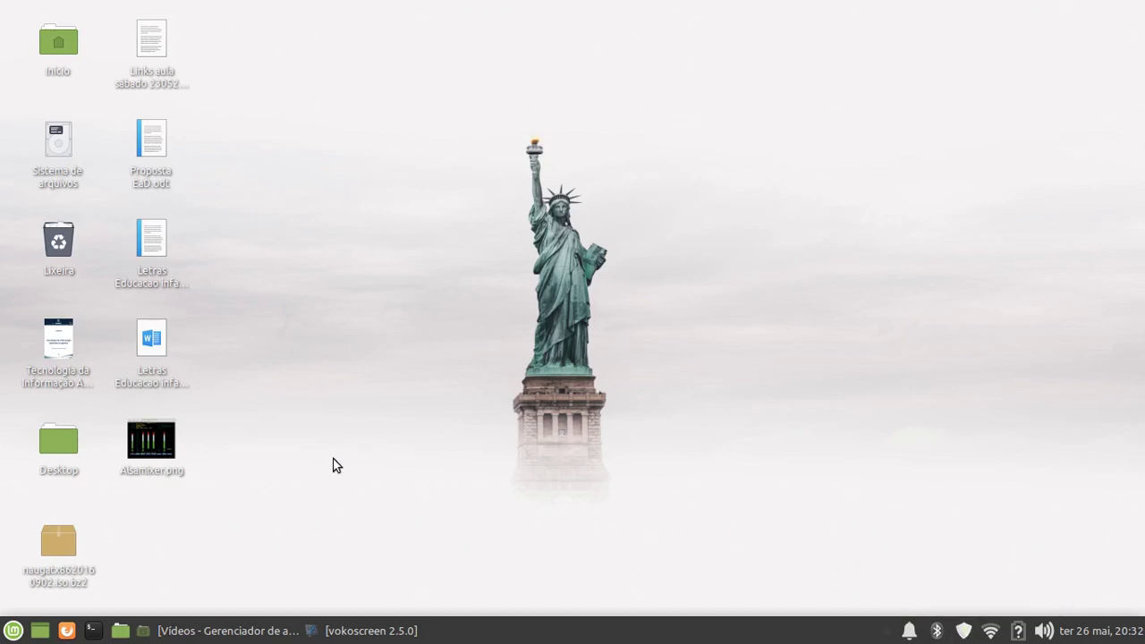
- Browse the recently used, all and accessories application categories, and launch the calculator from the accessories (Acessórios)
left_click(12, 633)
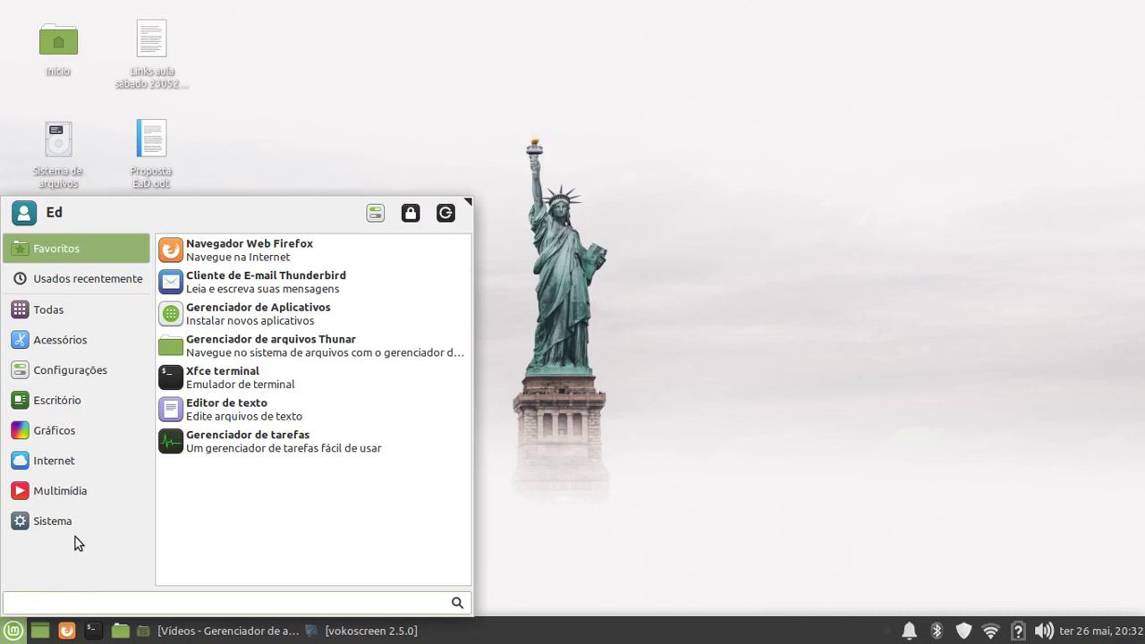
mouse_move(88, 311)
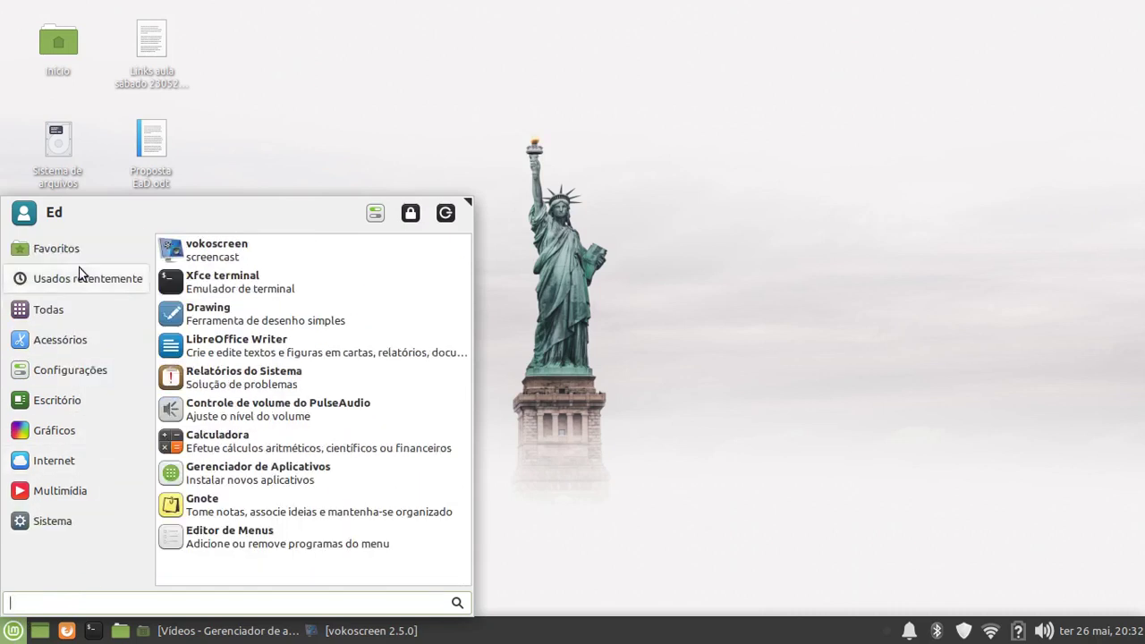
left_click(79, 273)
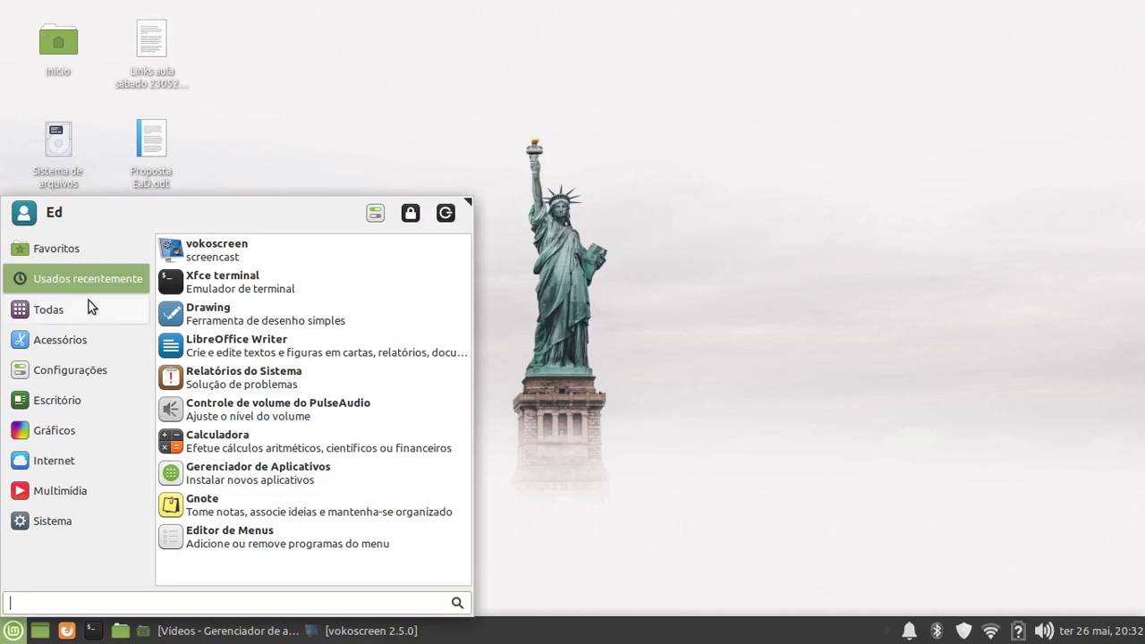
left_click(88, 309)
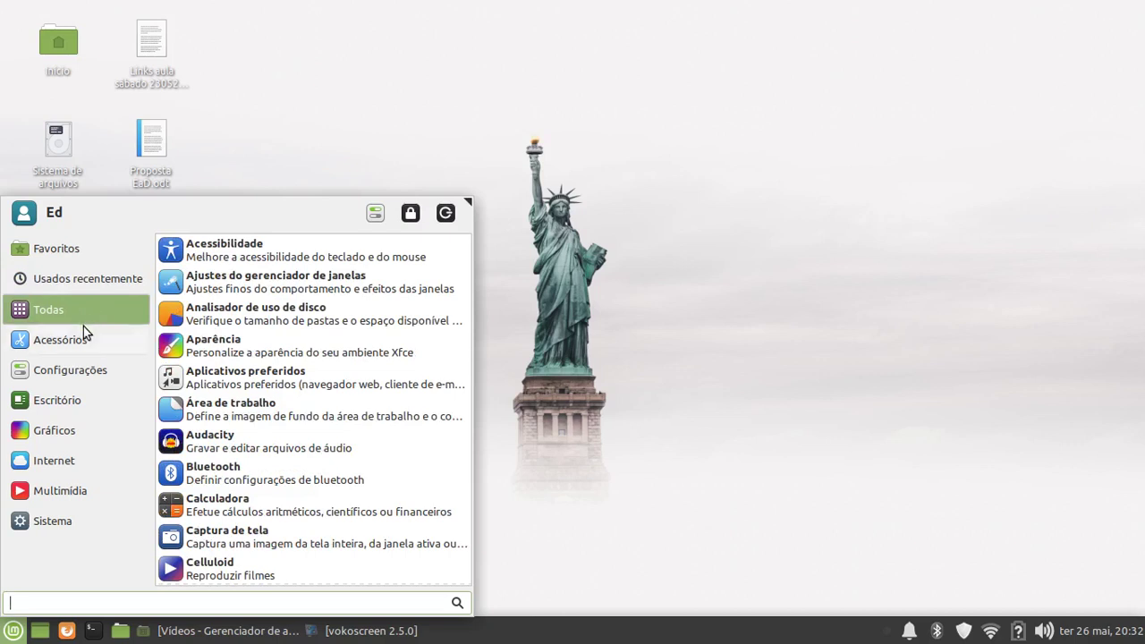
left_click(84, 329)
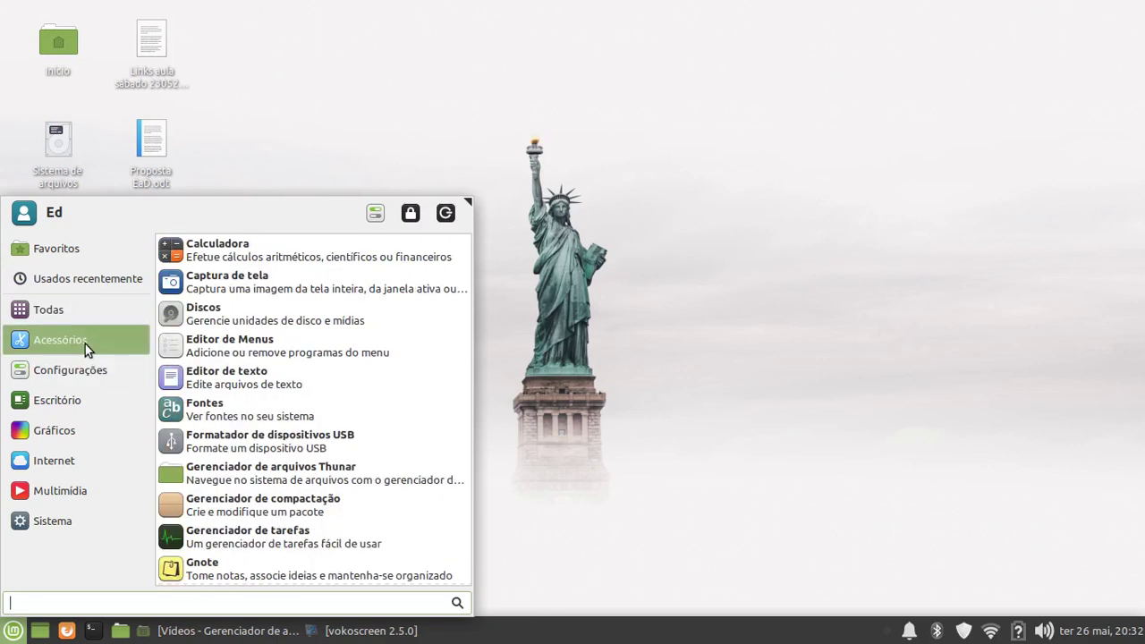
left_click(270, 258)
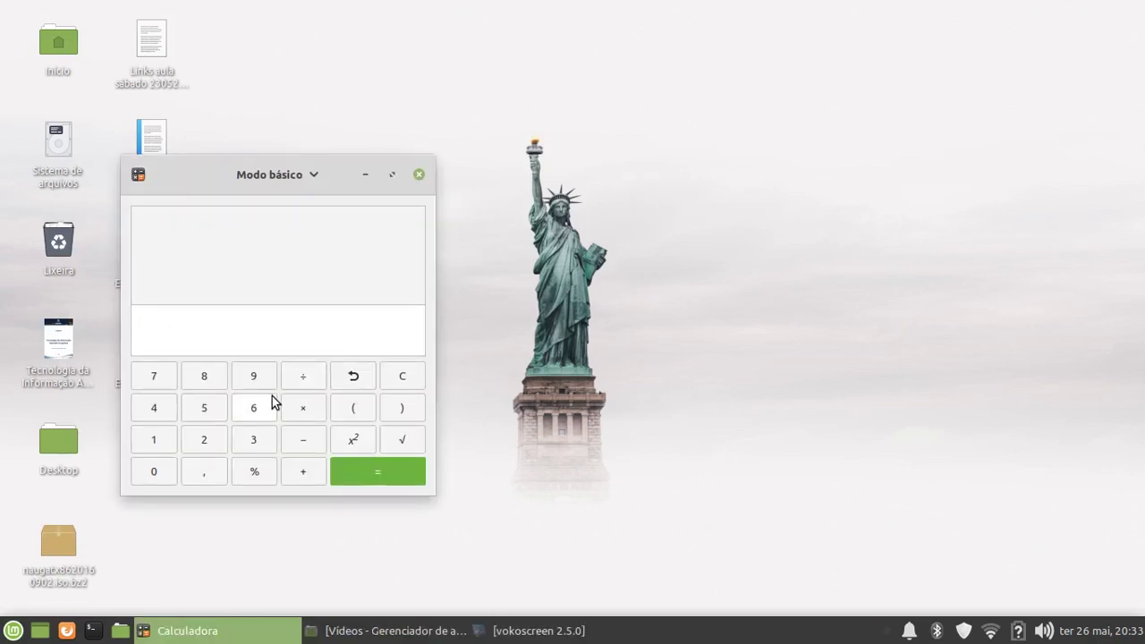
- Calculate 96+32 in basic mode
left_click(261, 381)
left_click(249, 410)
left_click(294, 473)
left_click(255, 443)
left_click(195, 434)
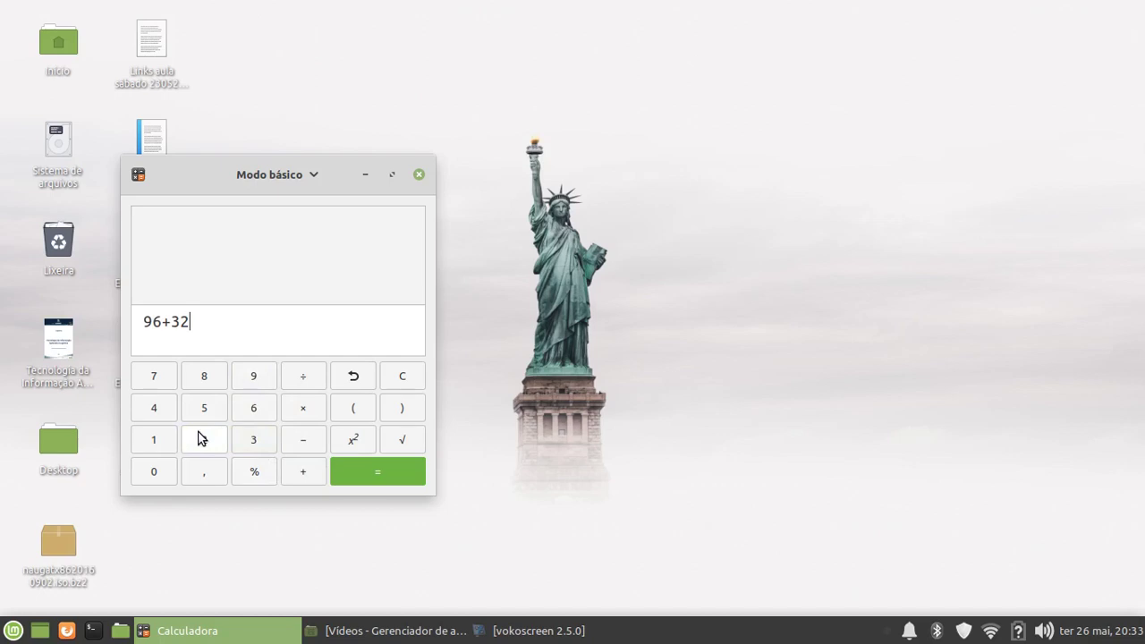
left_click(366, 472)
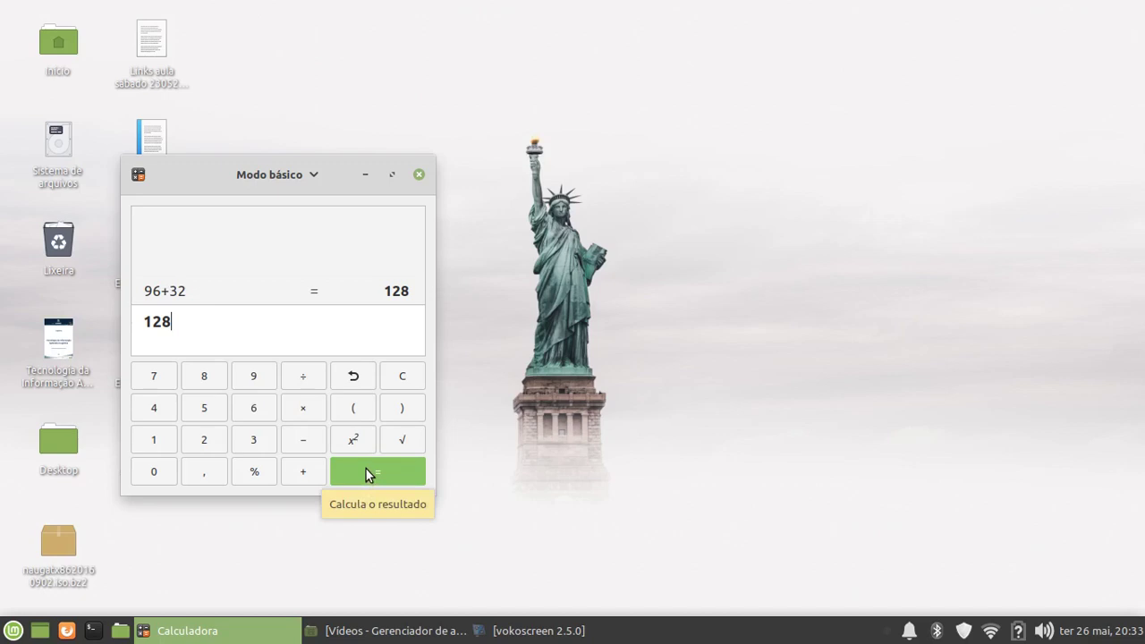
- Undo the calculator entry back to empty, clear it, and reinsert the result of 96+32 from the history
left_click(354, 376)
left_click(355, 376)
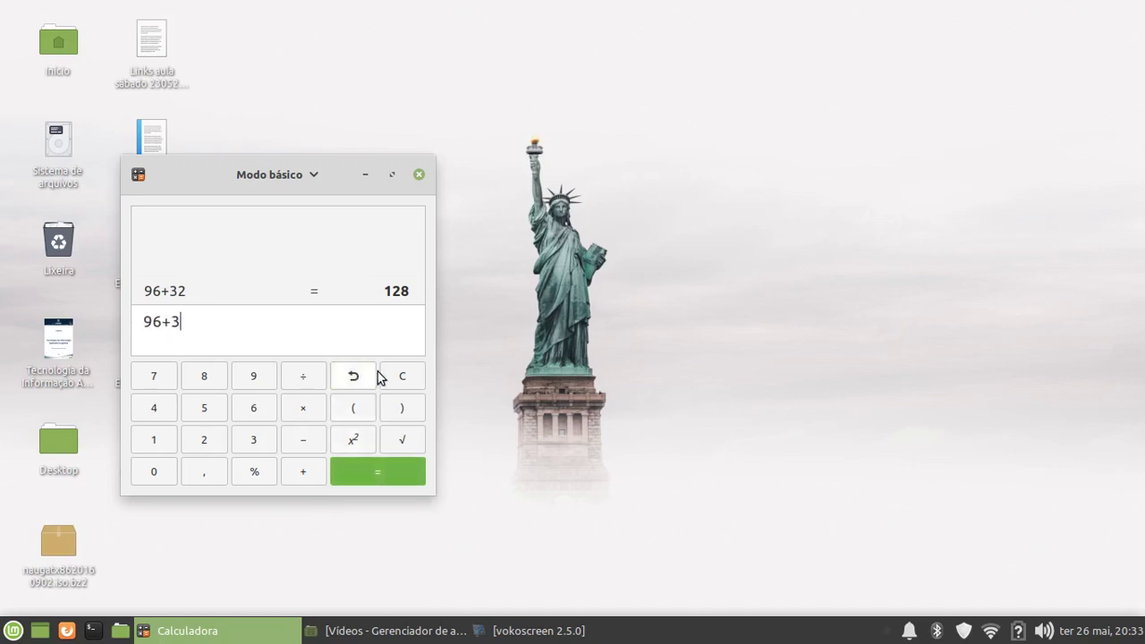
left_click(399, 378)
left_click(354, 376)
left_click(354, 376)
left_click(354, 376)
left_click(355, 376)
left_click(354, 377)
left_click(355, 378)
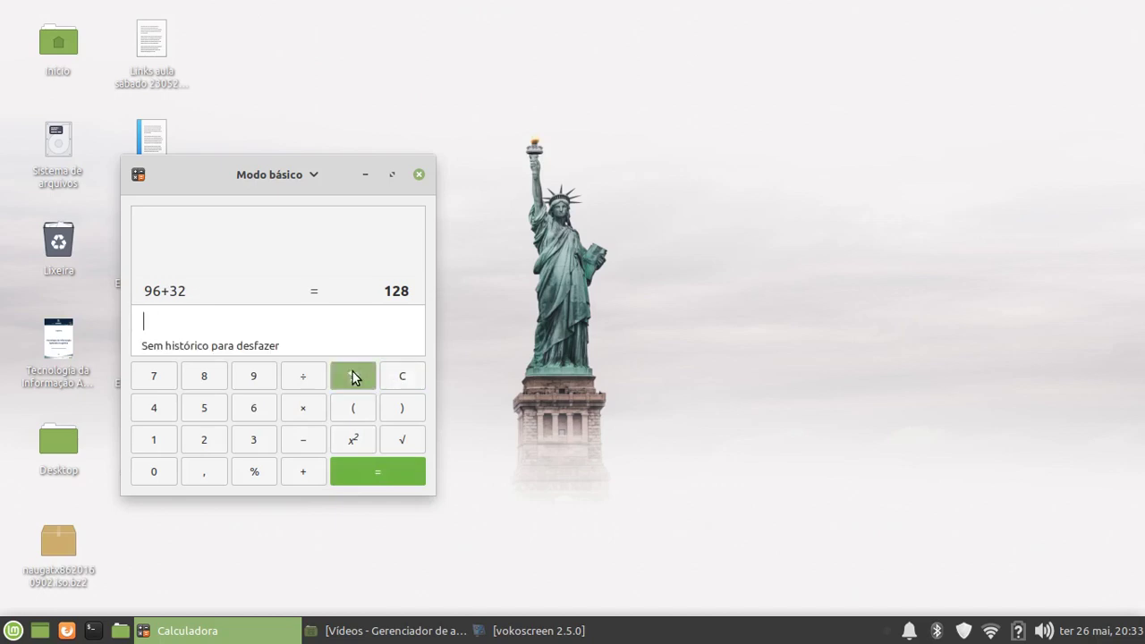
left_click(396, 378)
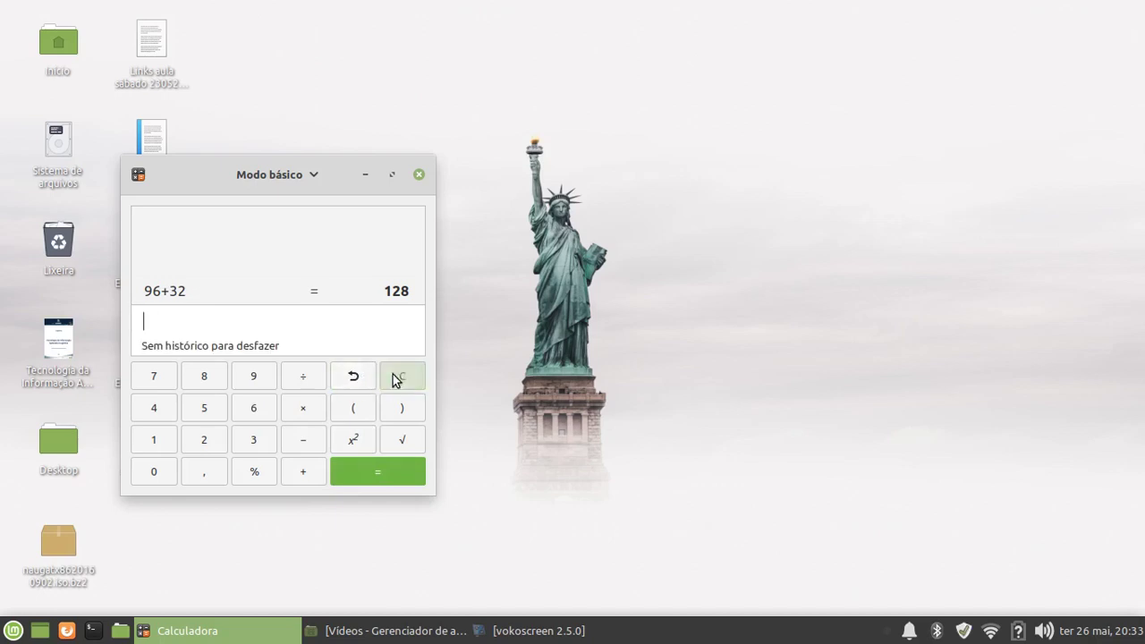
left_click(337, 280)
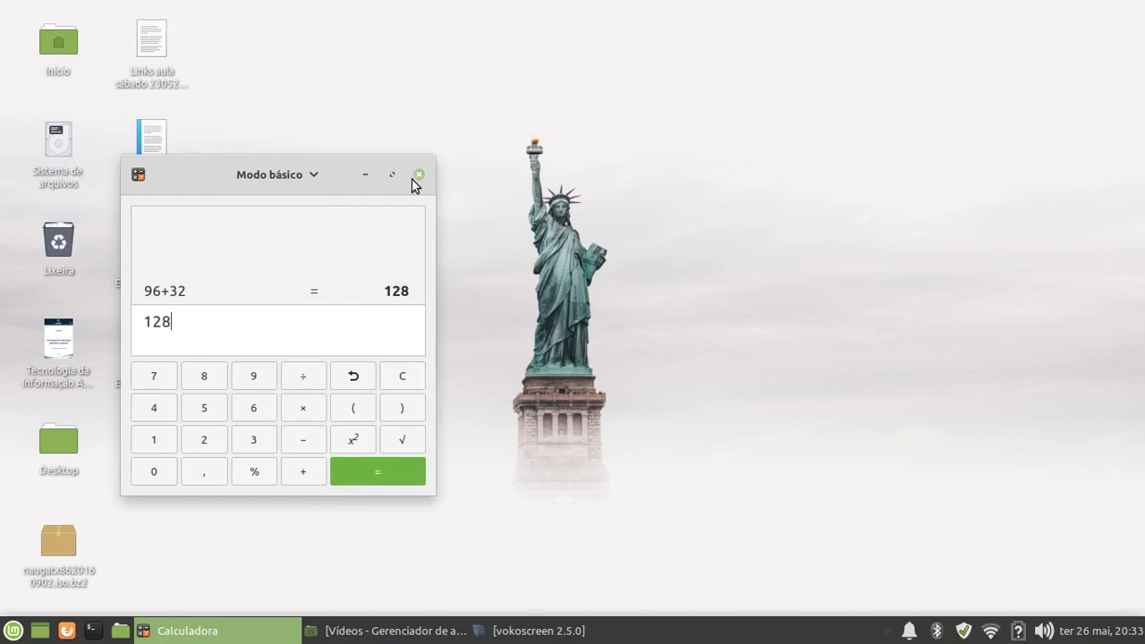
- View the calculator's advanced, financial and programming modes in turn, moving the window so the whole programming keypad fits on screen
left_click(309, 177)
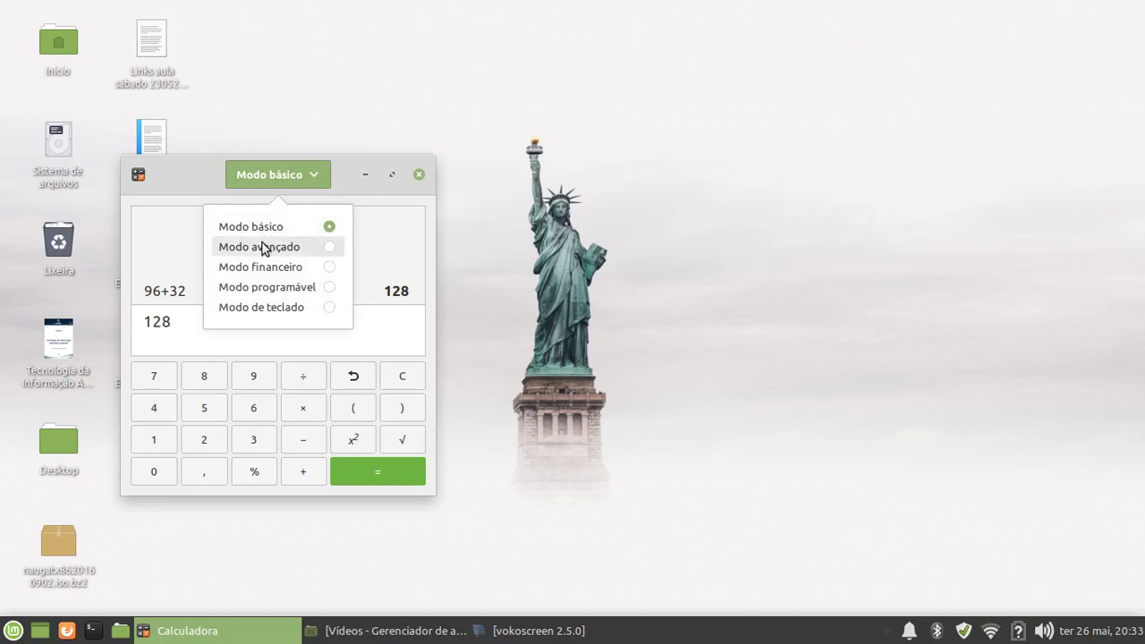
left_click(262, 247)
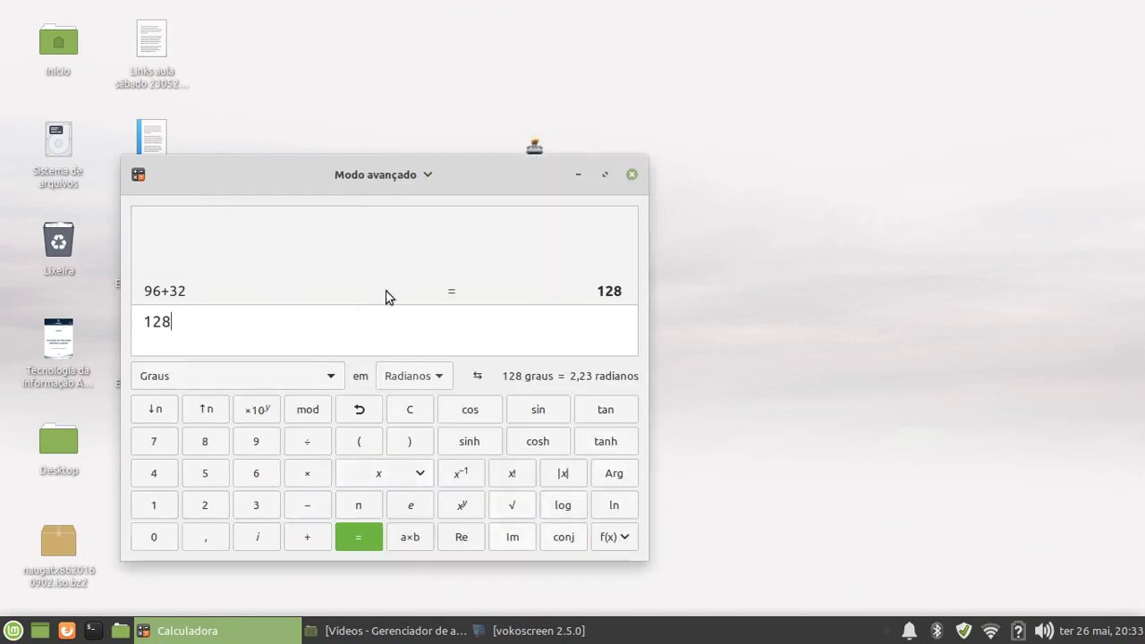
left_click(402, 179)
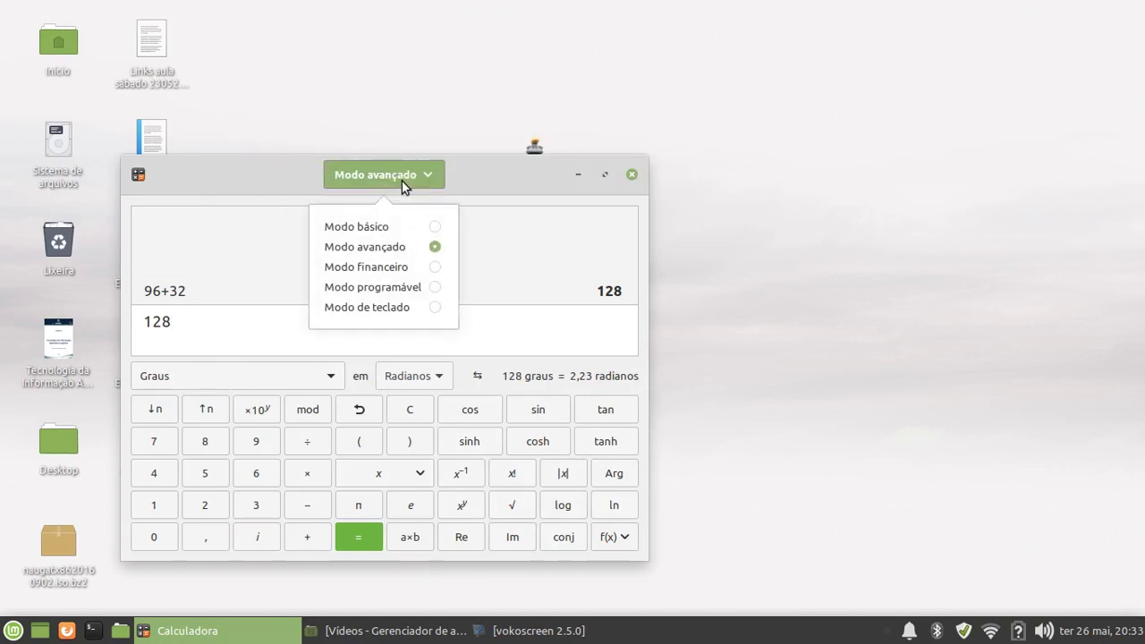
left_click(370, 273)
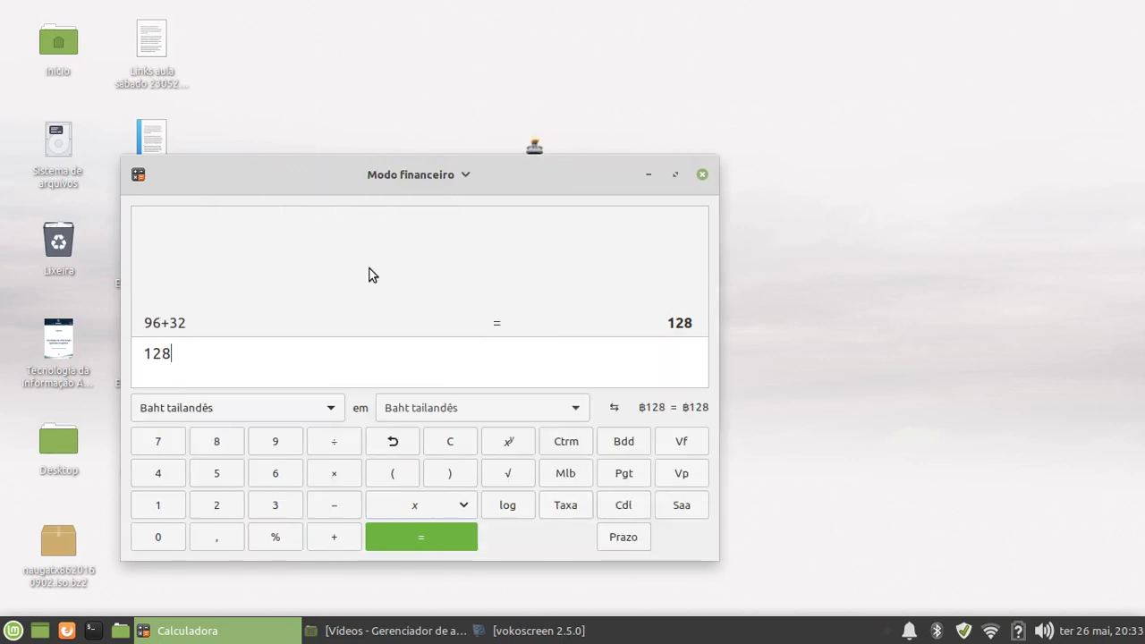
left_click(408, 174)
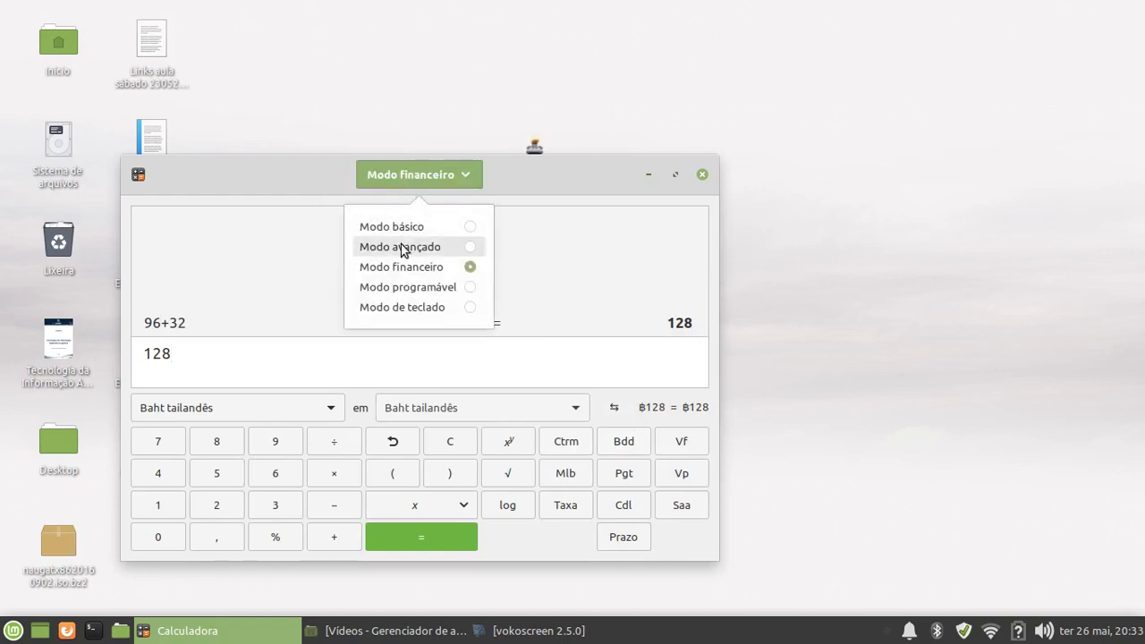
left_click(393, 288)
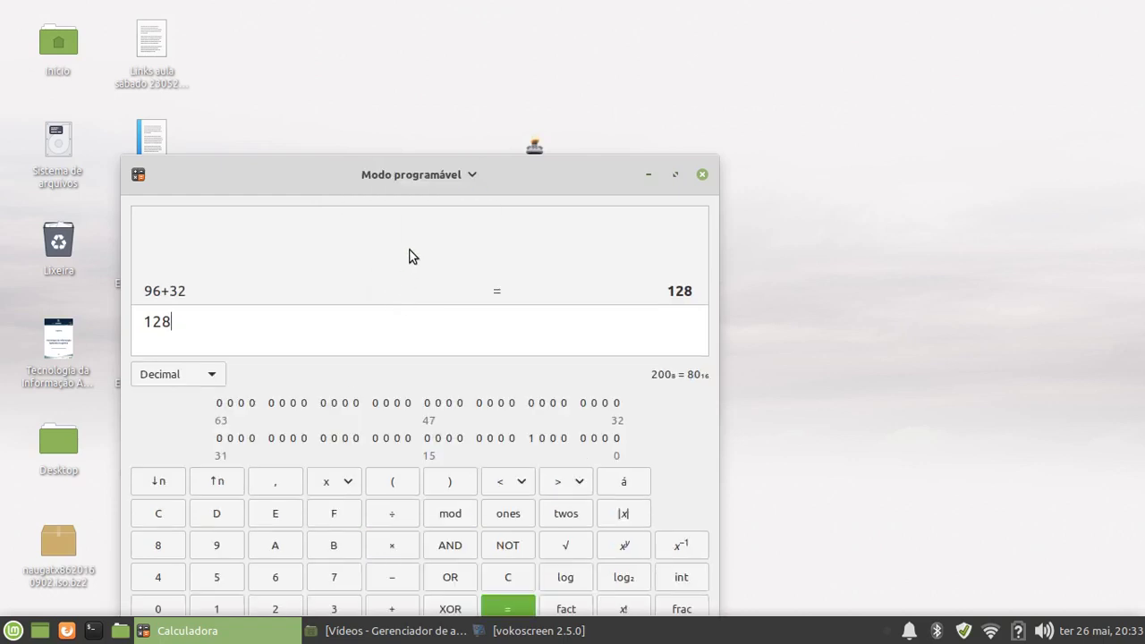
left_click_drag(454, 172, 572, 56)
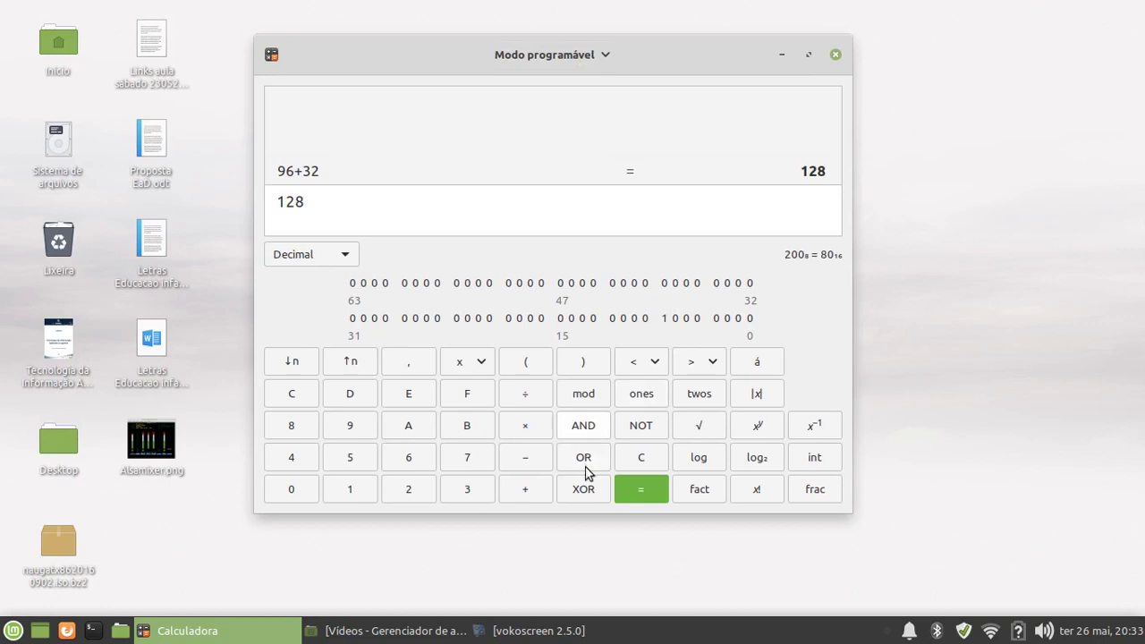
left_click(601, 59)
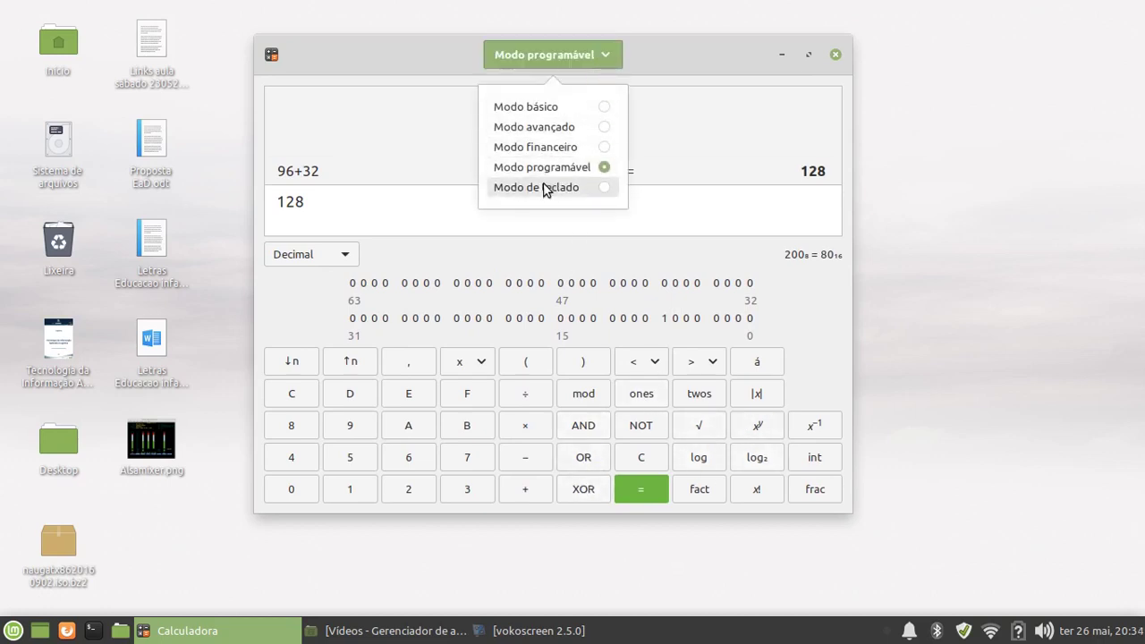
left_click(546, 188)
type("q223452313252")
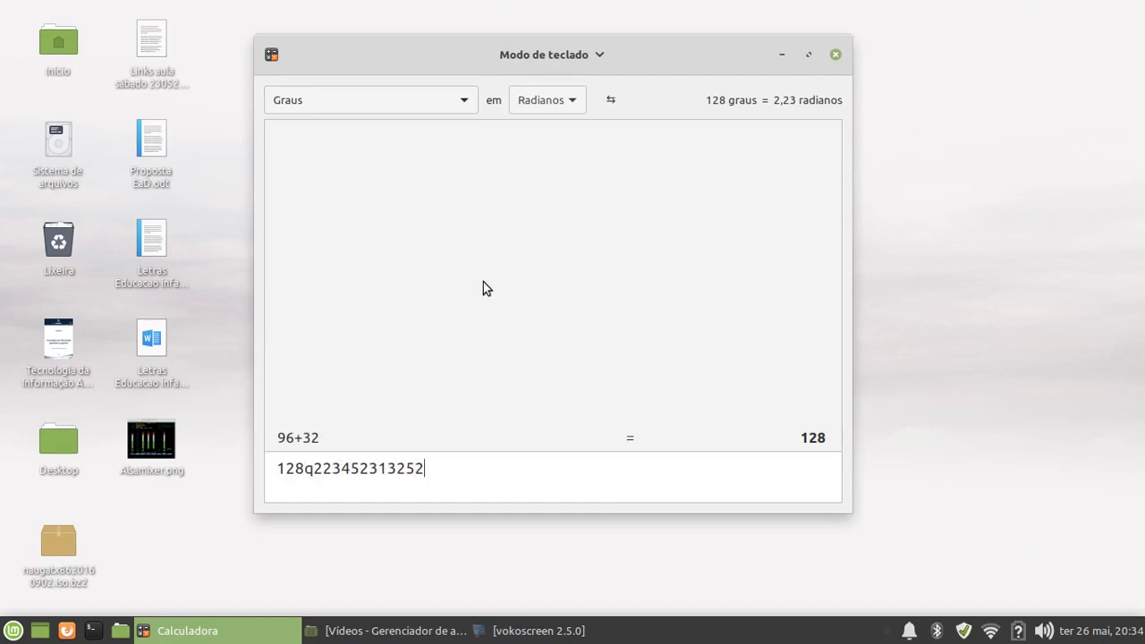
type("45234523542345235")
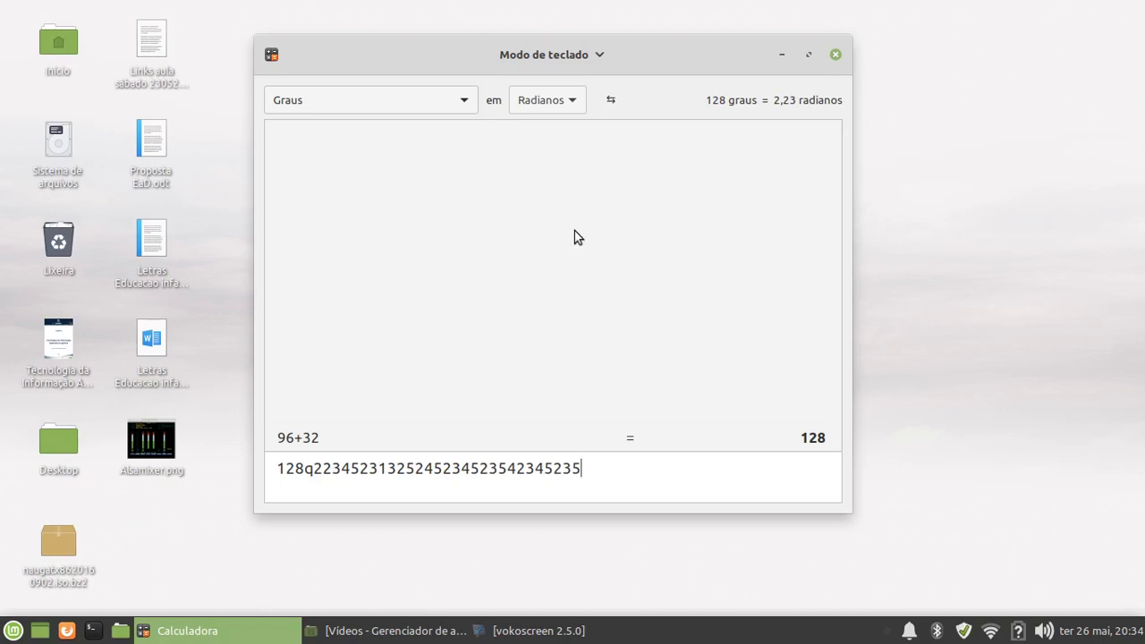
- Return the calculator to basic mode, clear the entry and close the window
left_click(556, 60)
left_click(547, 106)
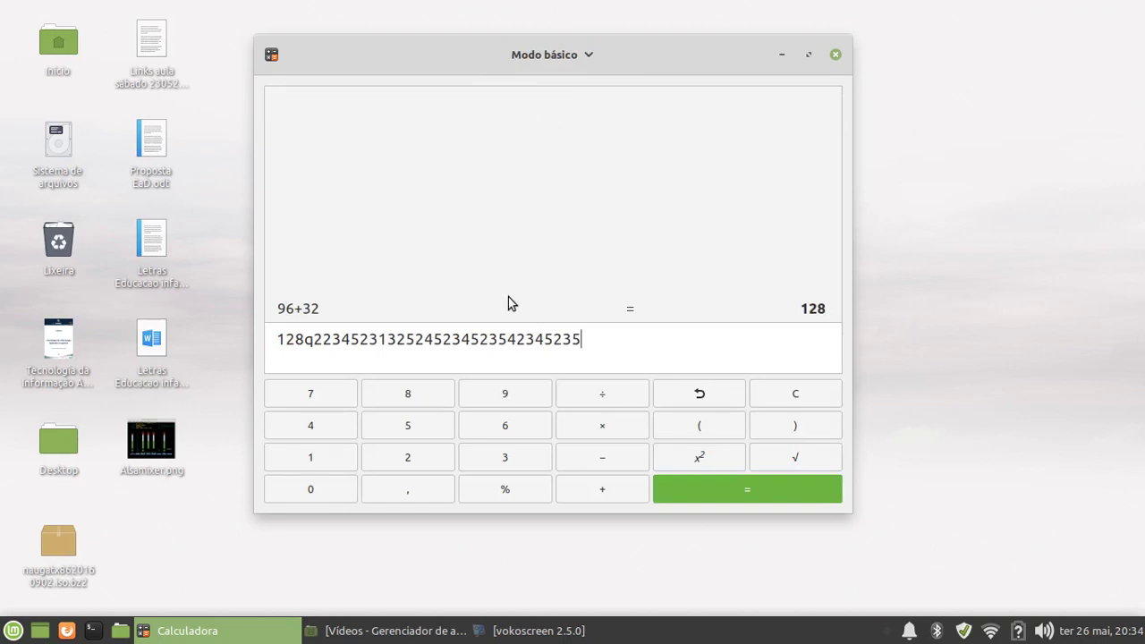
left_click(817, 399)
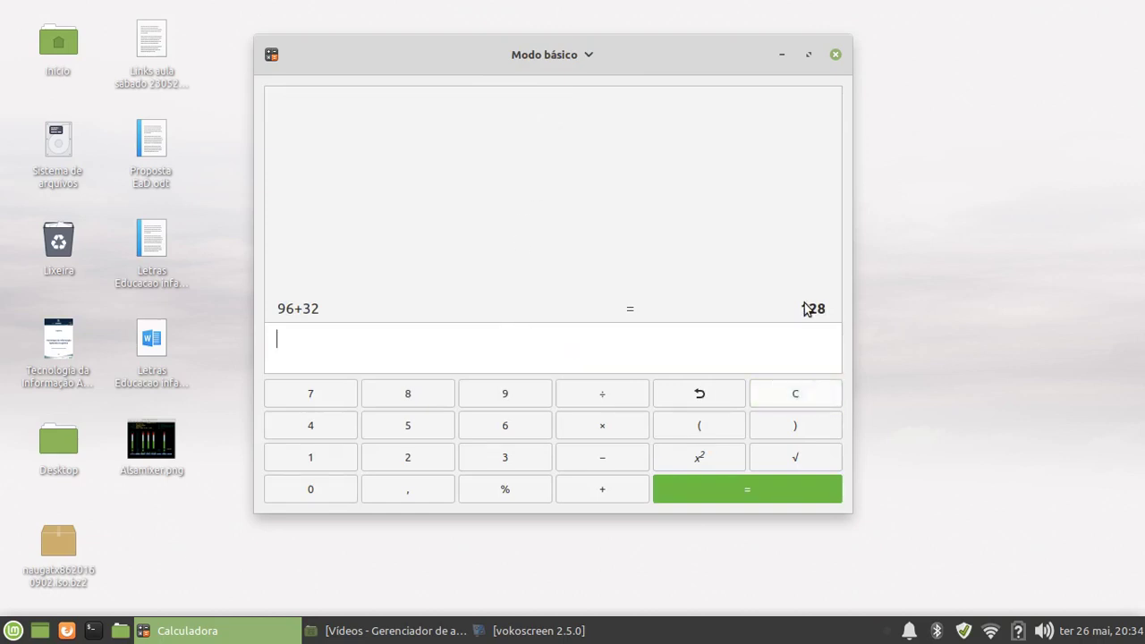
left_click(835, 56)
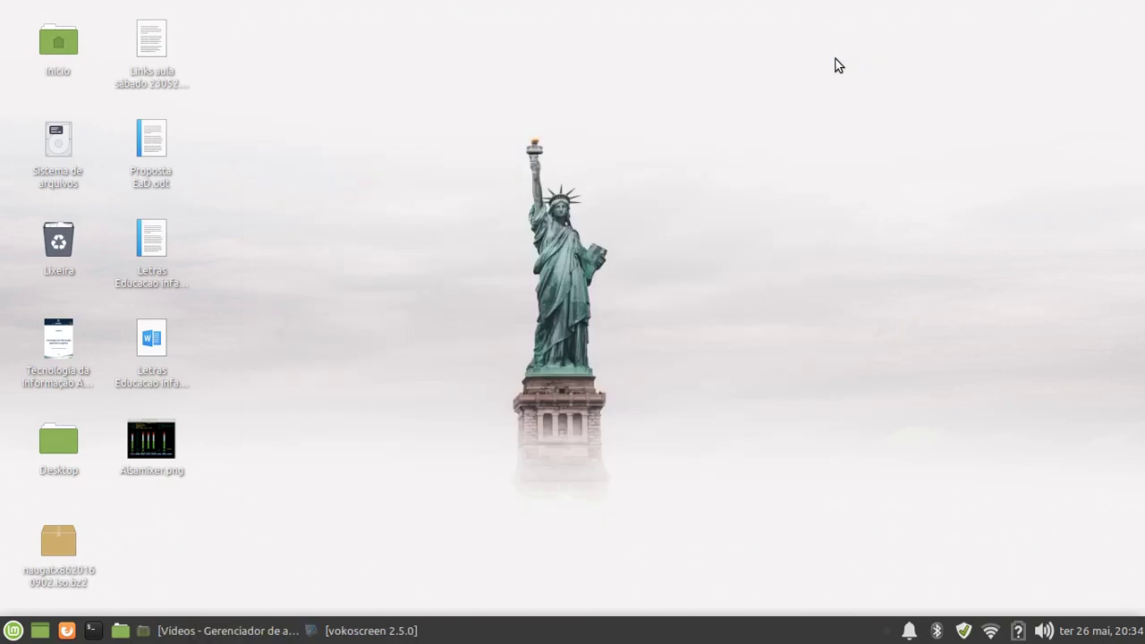
- Launch the screenshot tool (Captura de tela) from the accessories applications
left_click(13, 631)
left_click(75, 339)
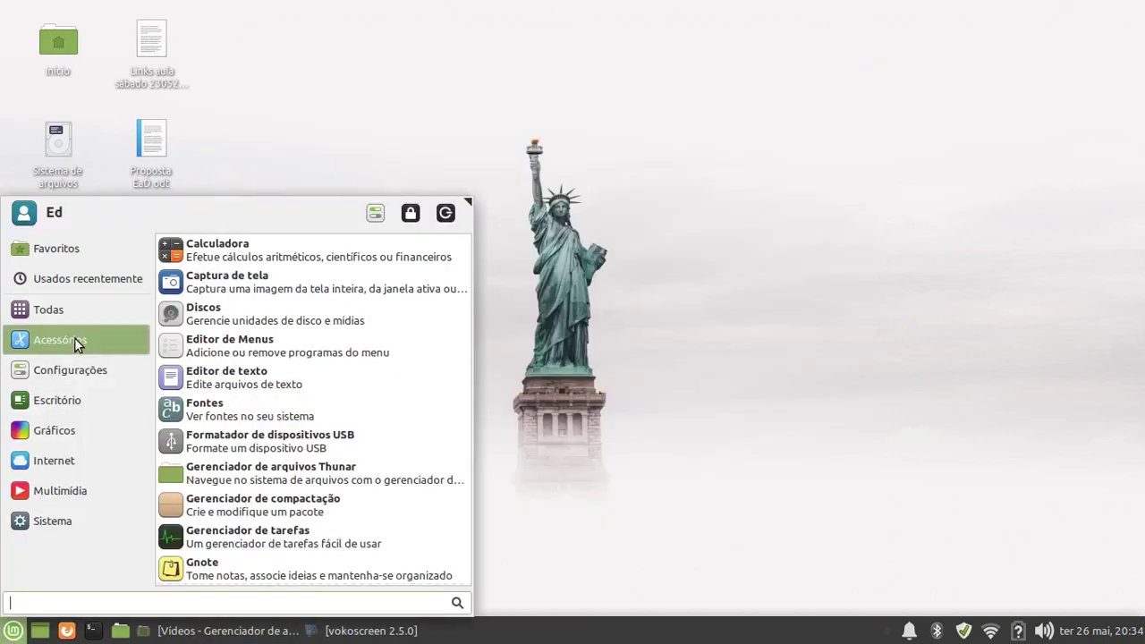
left_click(269, 286)
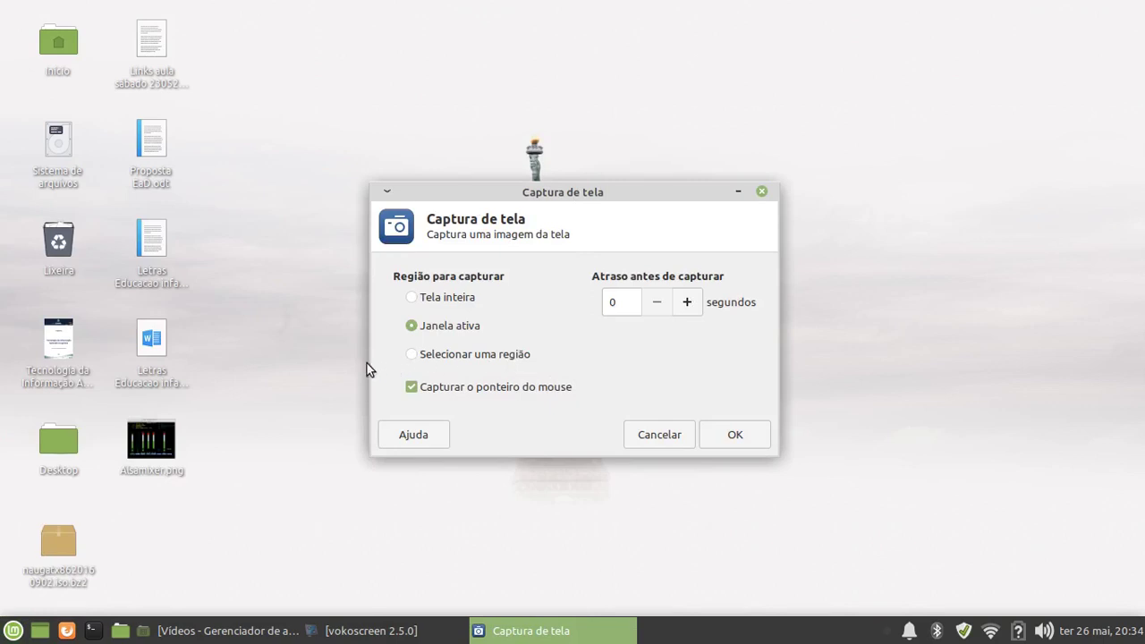
- Open Alsamixer.png from the desktop, arrange it beside the screenshot dialog, and capture the entire screen (Tela inteira)
double_click(166, 444)
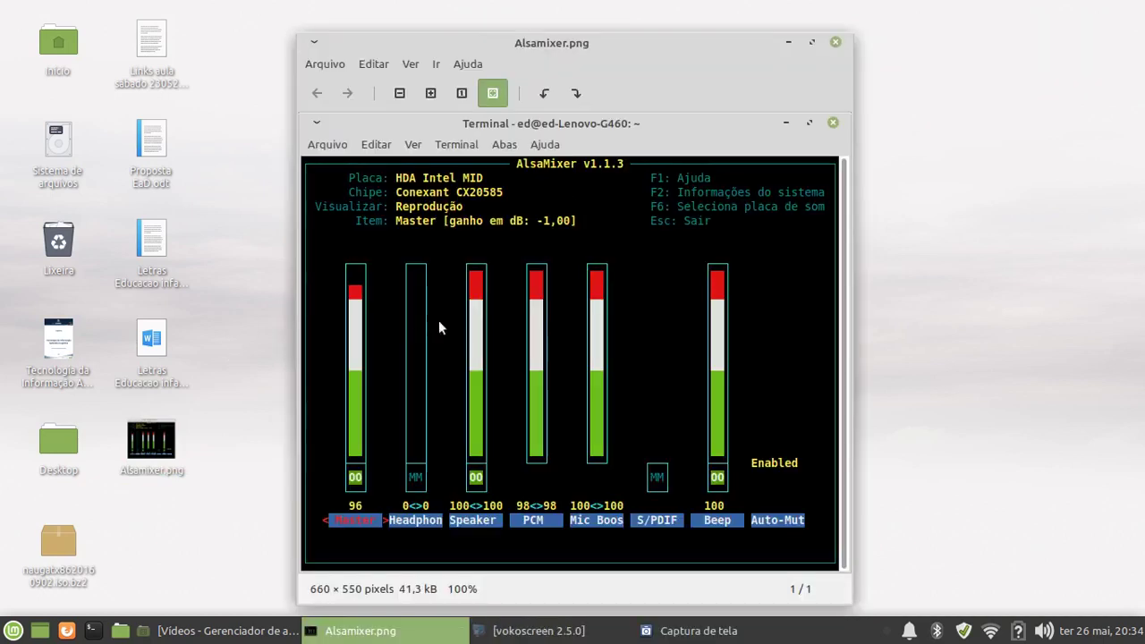
left_click_drag(581, 47, 301, 42)
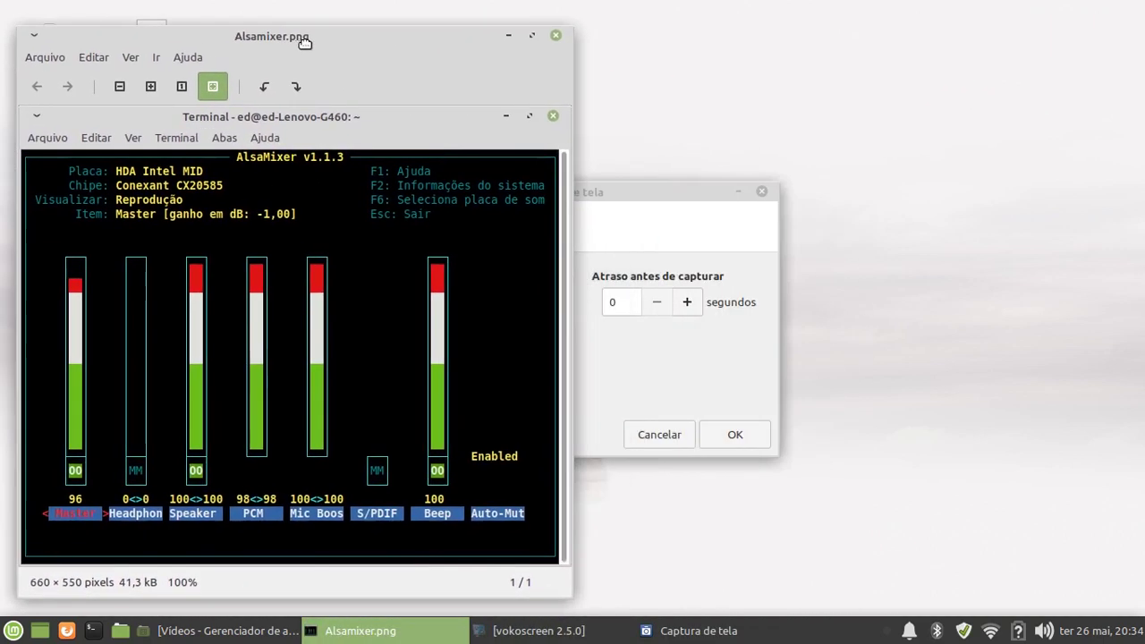
left_click_drag(616, 188, 861, 188)
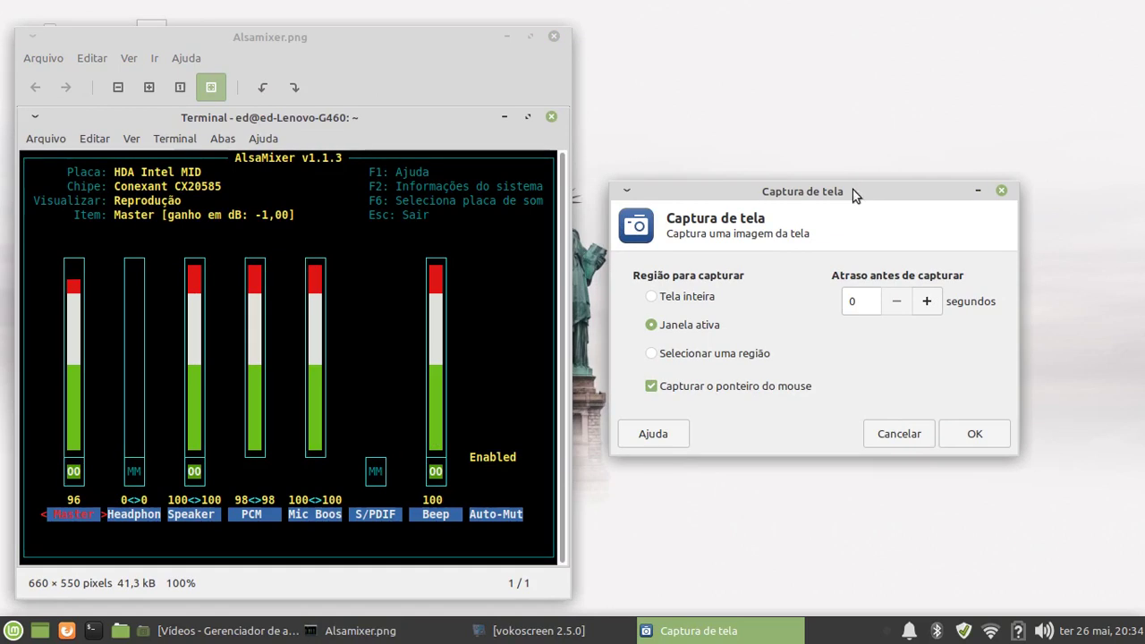
left_click(680, 302)
left_click(960, 433)
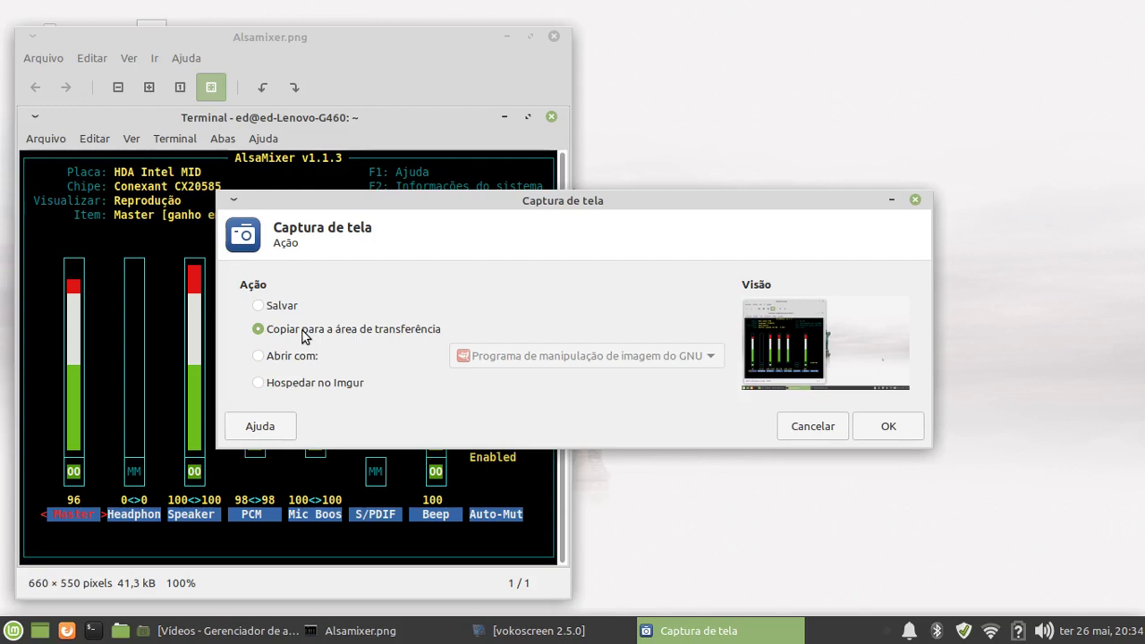
- Compare the save and clipboard actions, open the full-screen capture with Visualizador de imagens, and close that viewer window
left_click(295, 309)
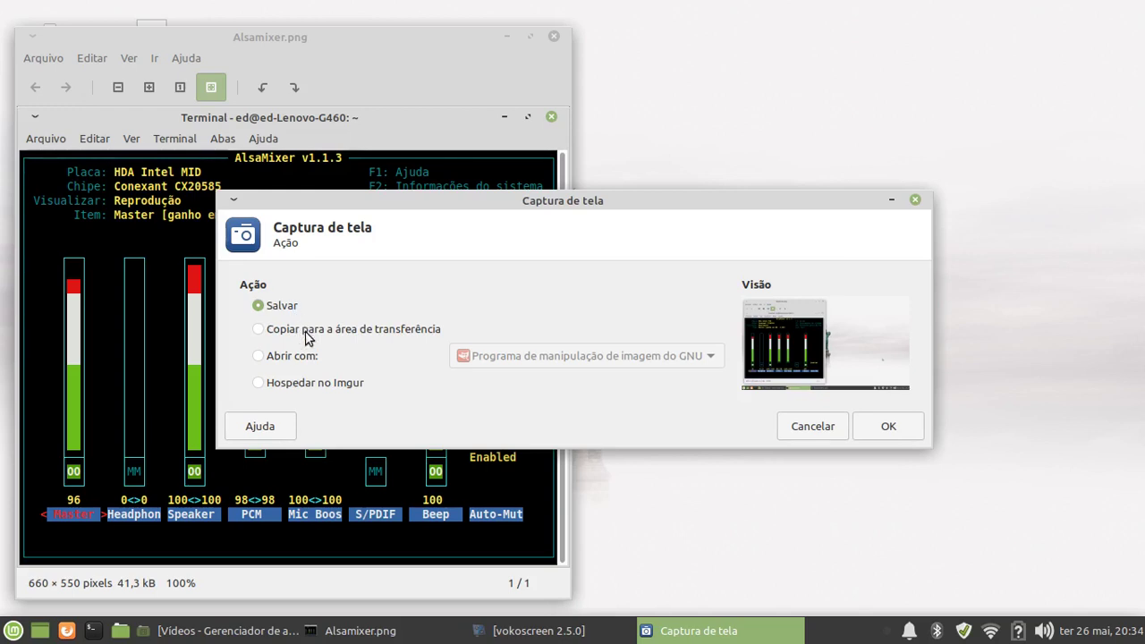
left_click(314, 333)
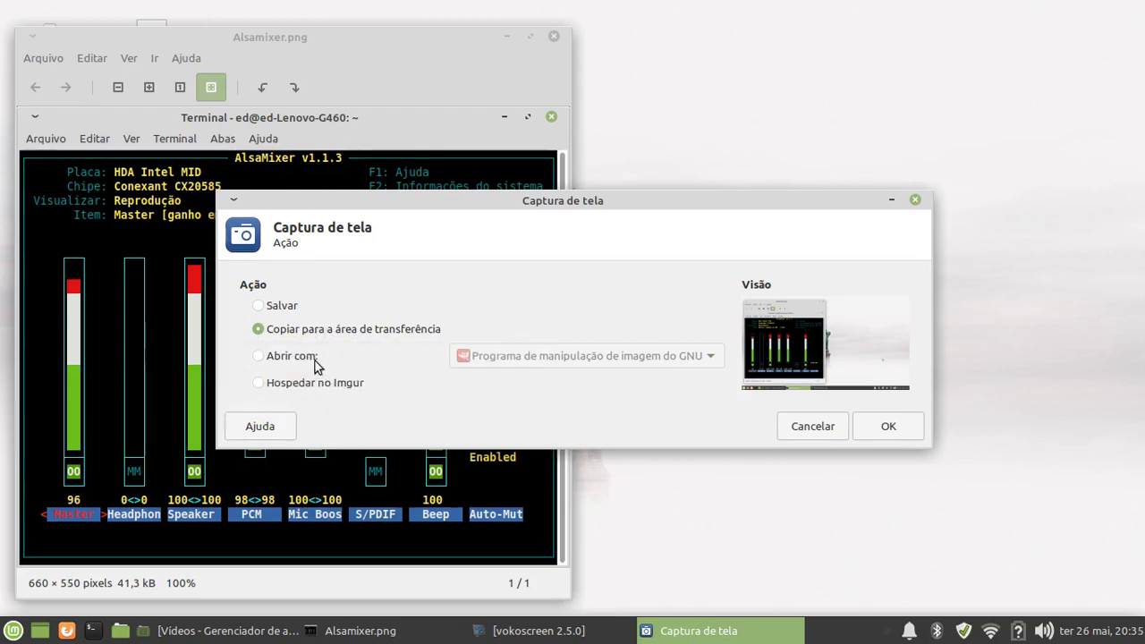
left_click(313, 358)
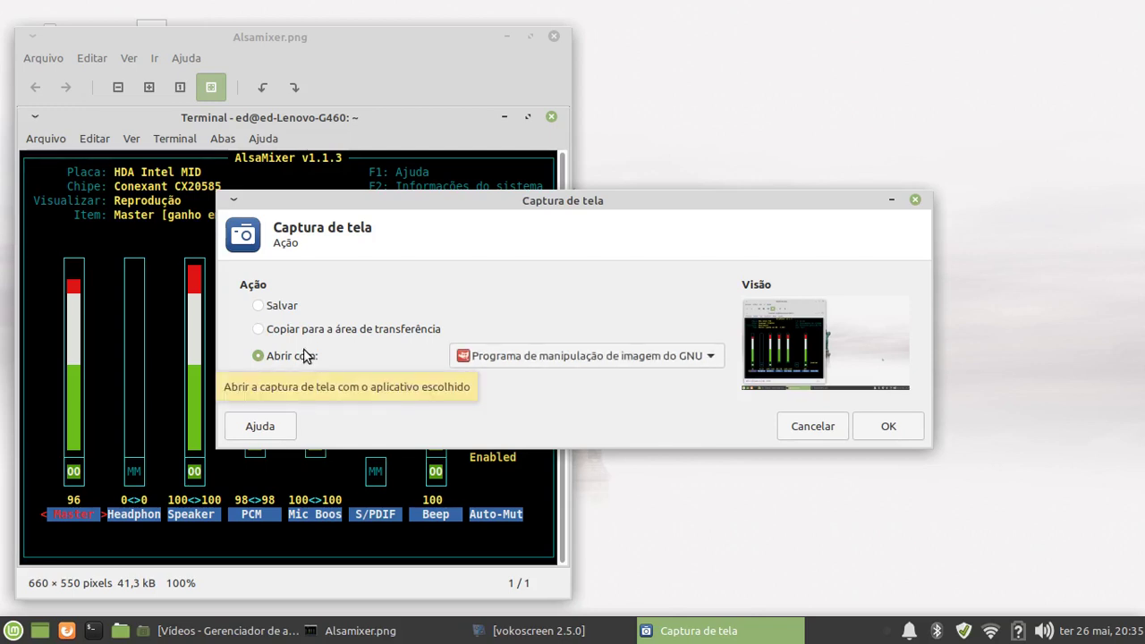
left_click(531, 356)
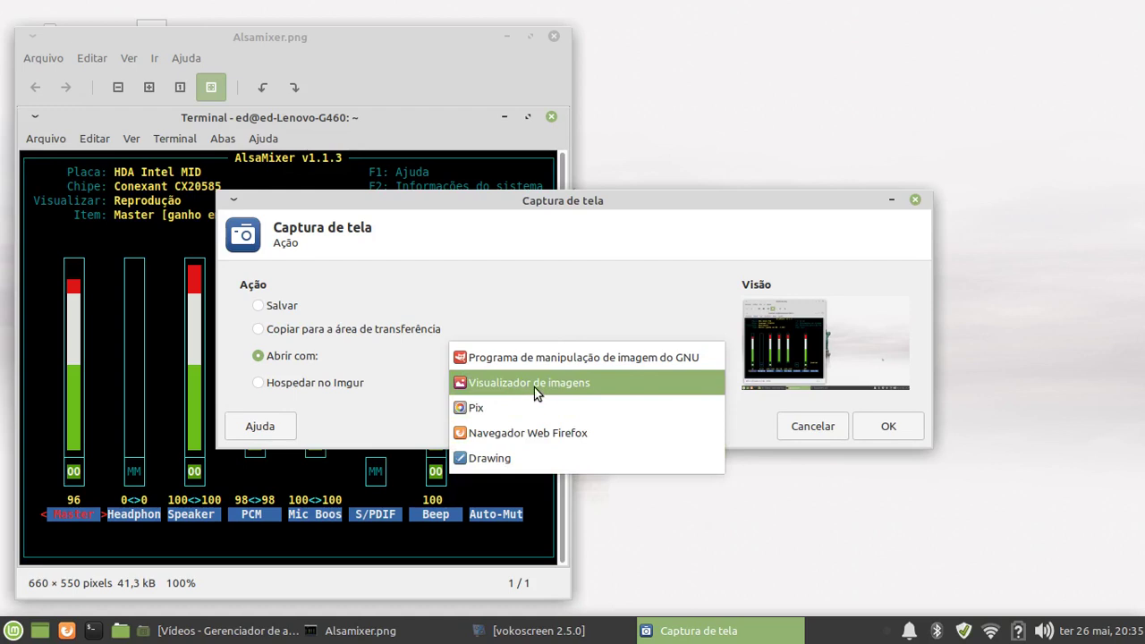
left_click(534, 387)
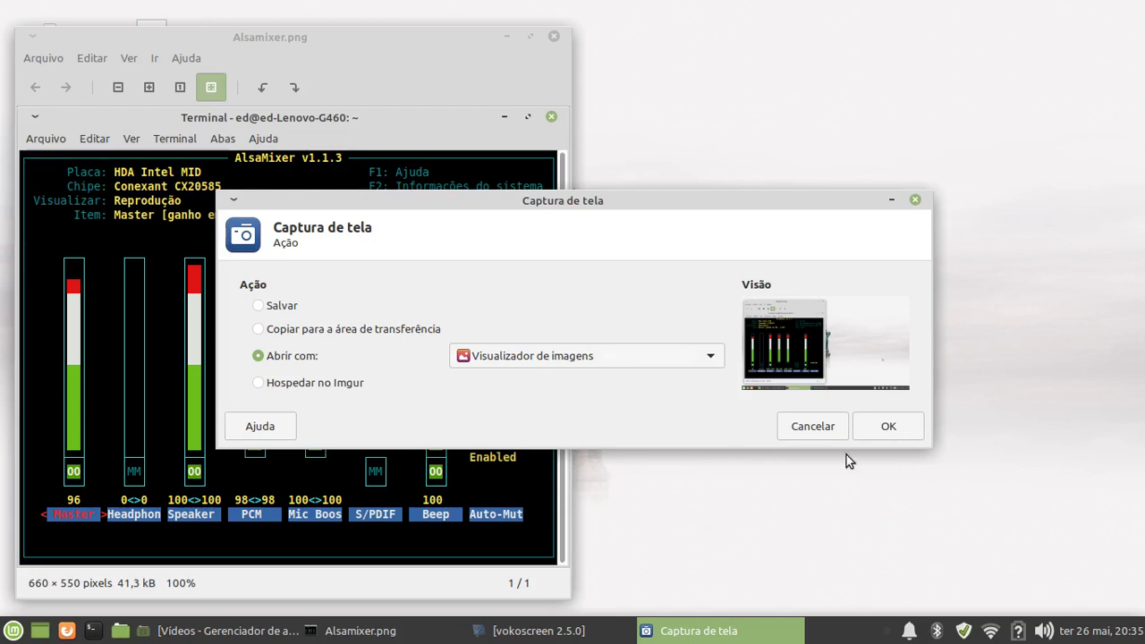
left_click(894, 426)
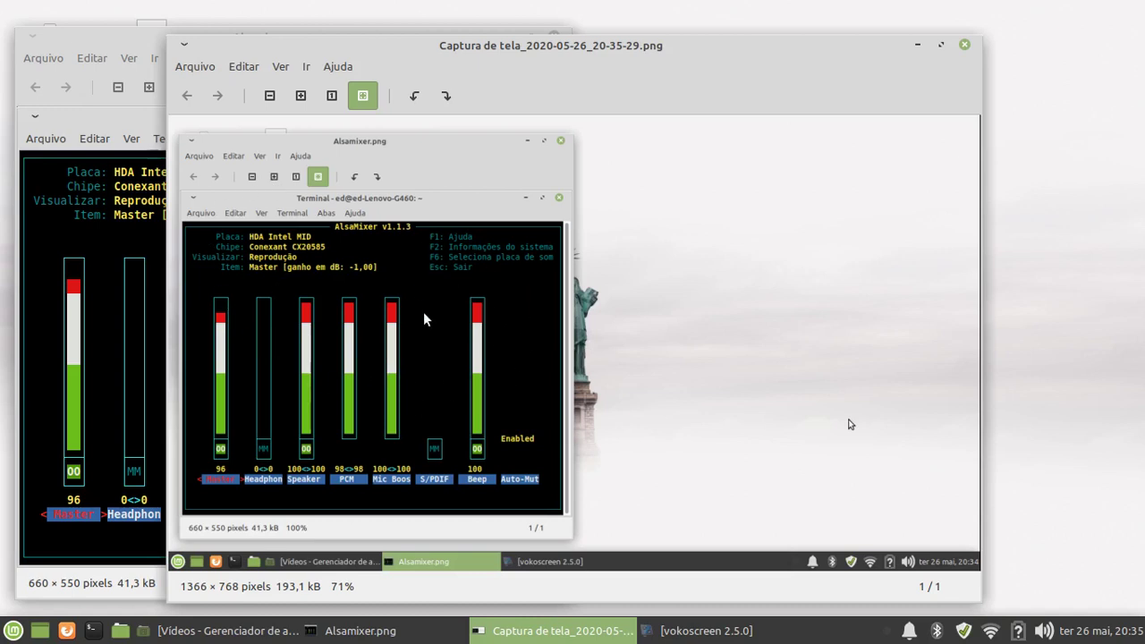
left_click(968, 48)
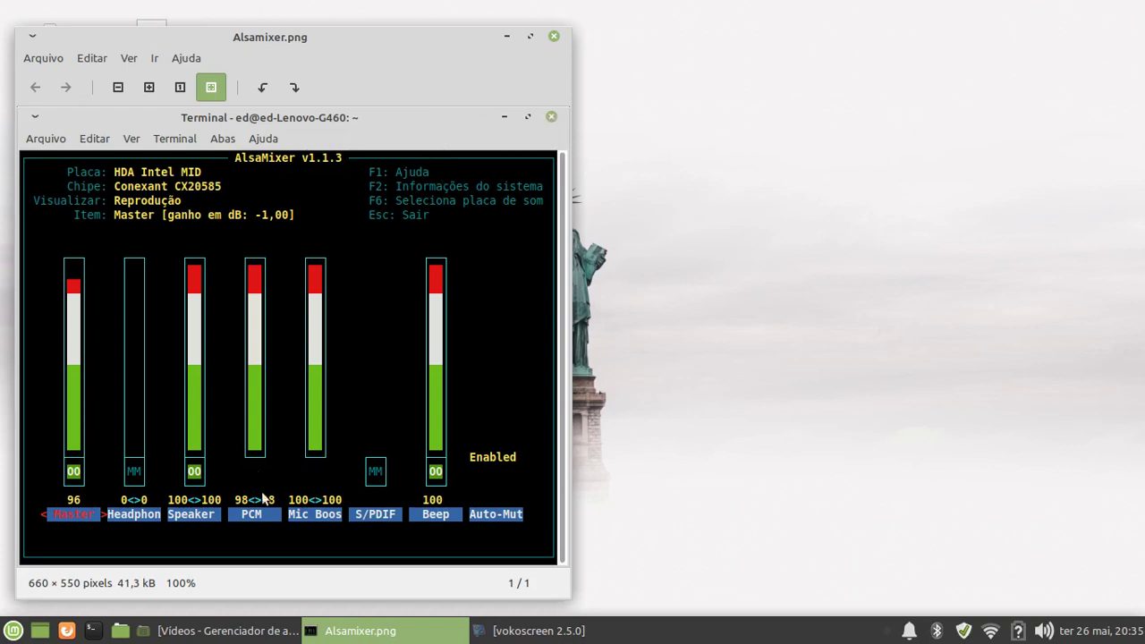
- Launch Captura de tela again, capture the active window (Janela ativa), and open the capture with Visualizador de imagens
left_click(13, 630)
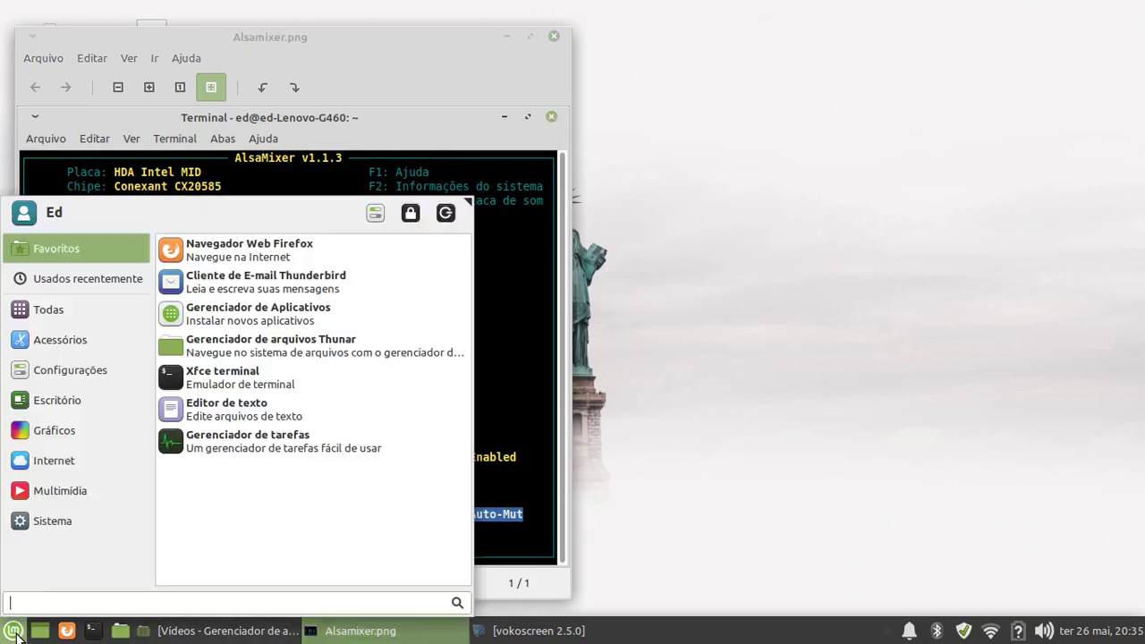
mouse_move(101, 356)
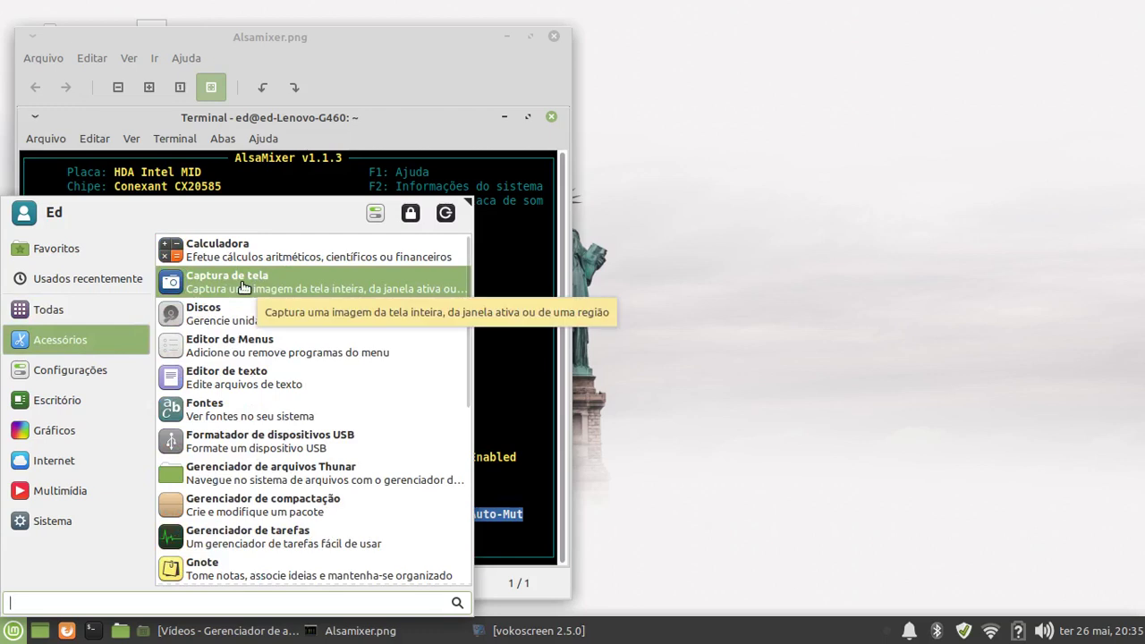
left_click(241, 287)
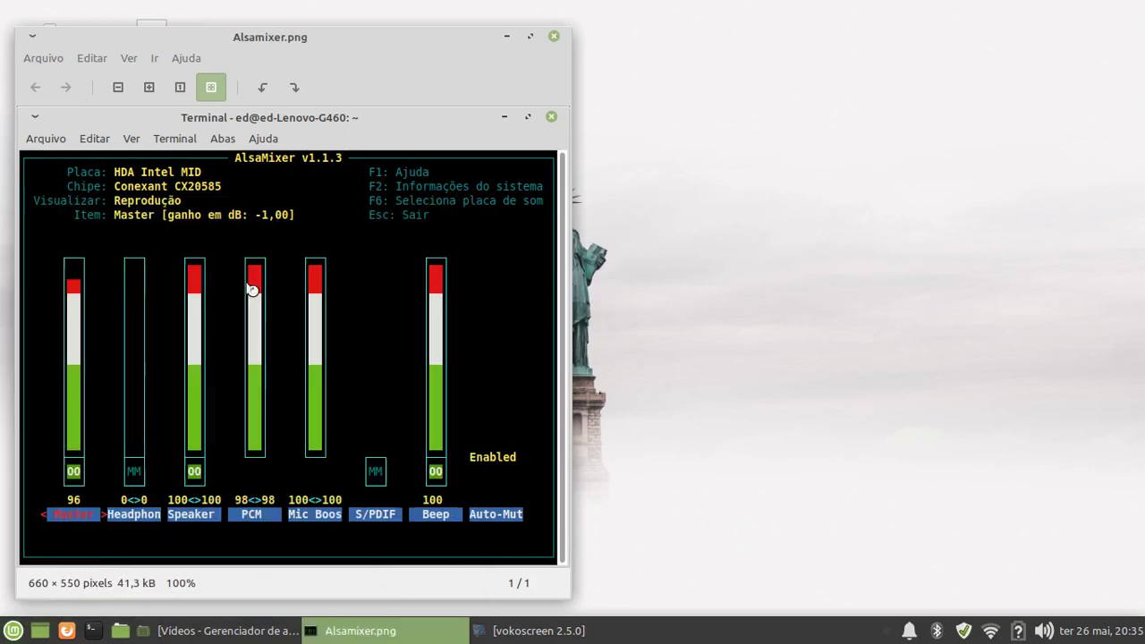
left_click(478, 329)
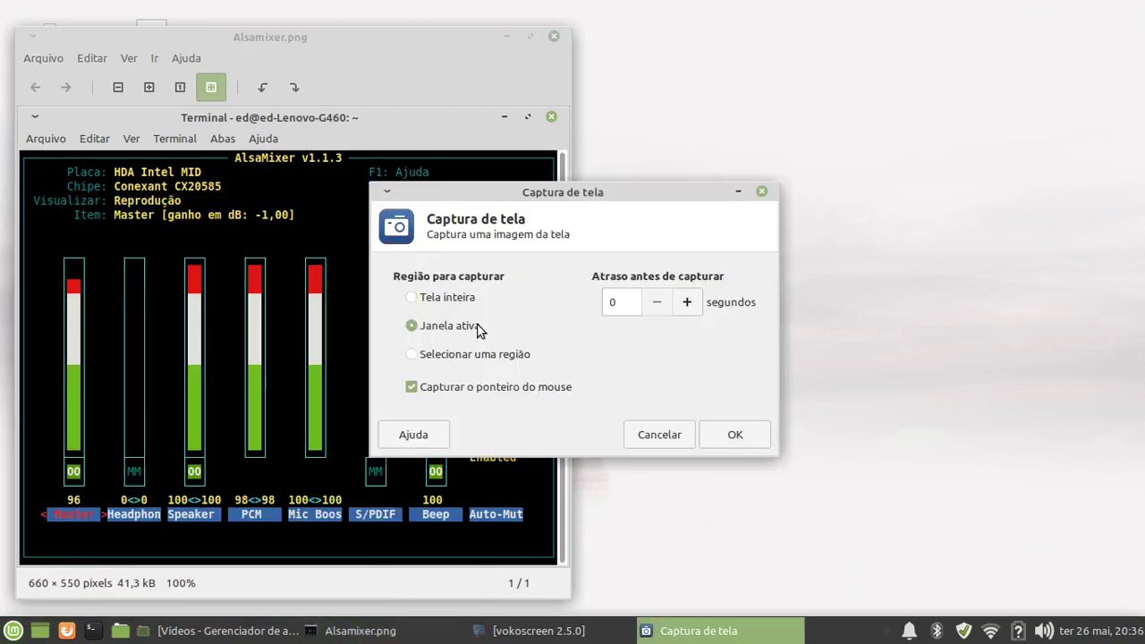
left_click(729, 431)
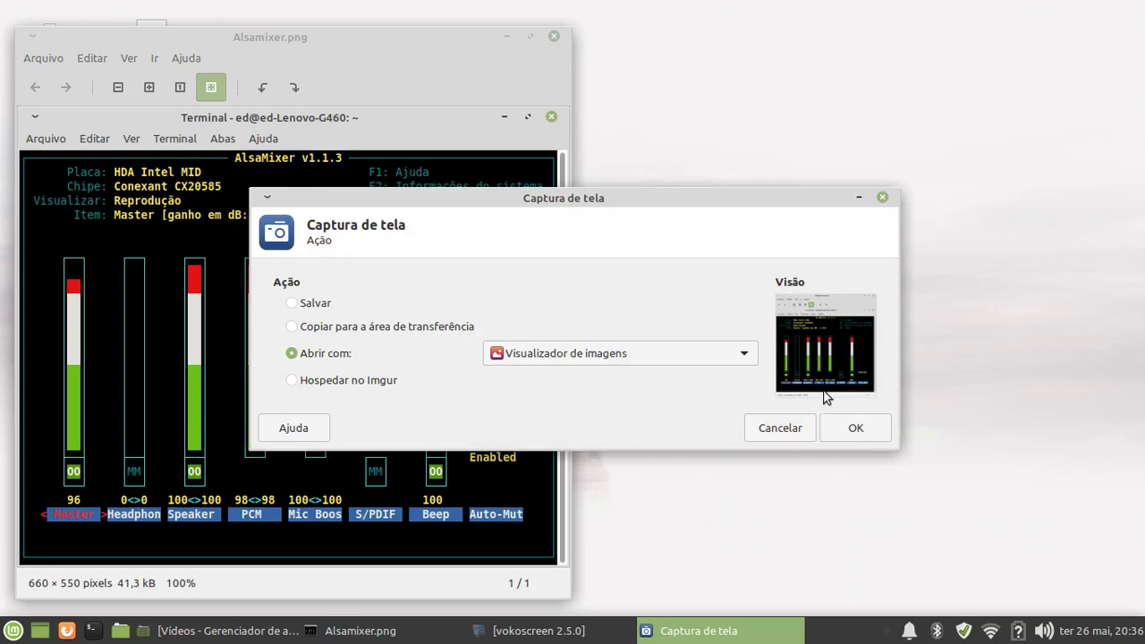
left_click(855, 429)
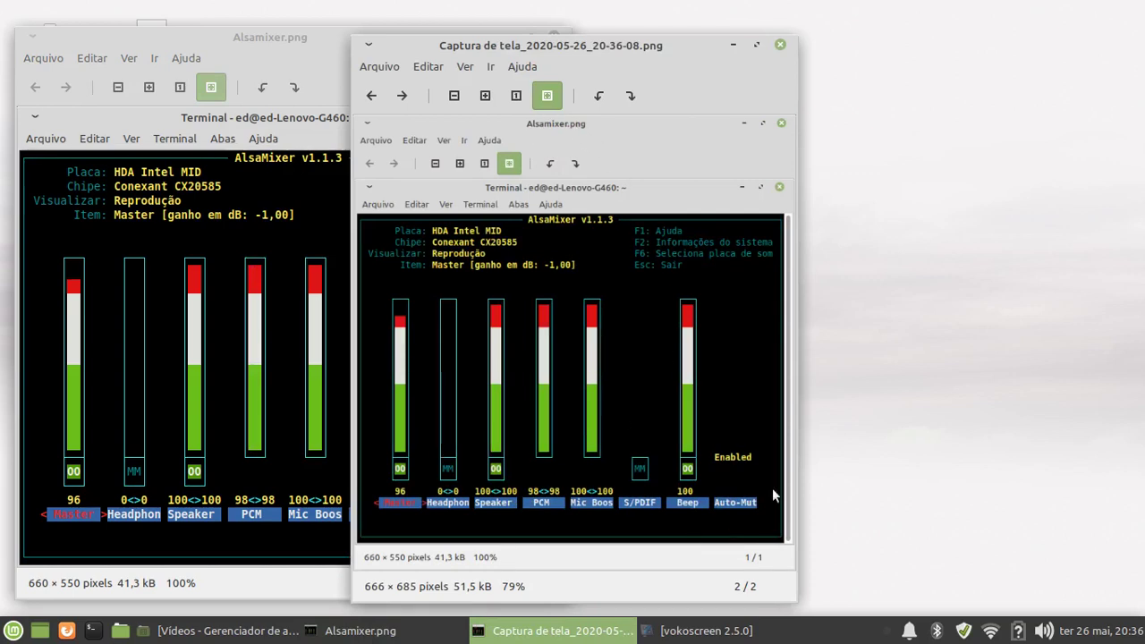
- Start saving a copy of the active-window capture, with JPEG (*.jpeg) as file type and Documentos as destination folder
left_click(391, 71)
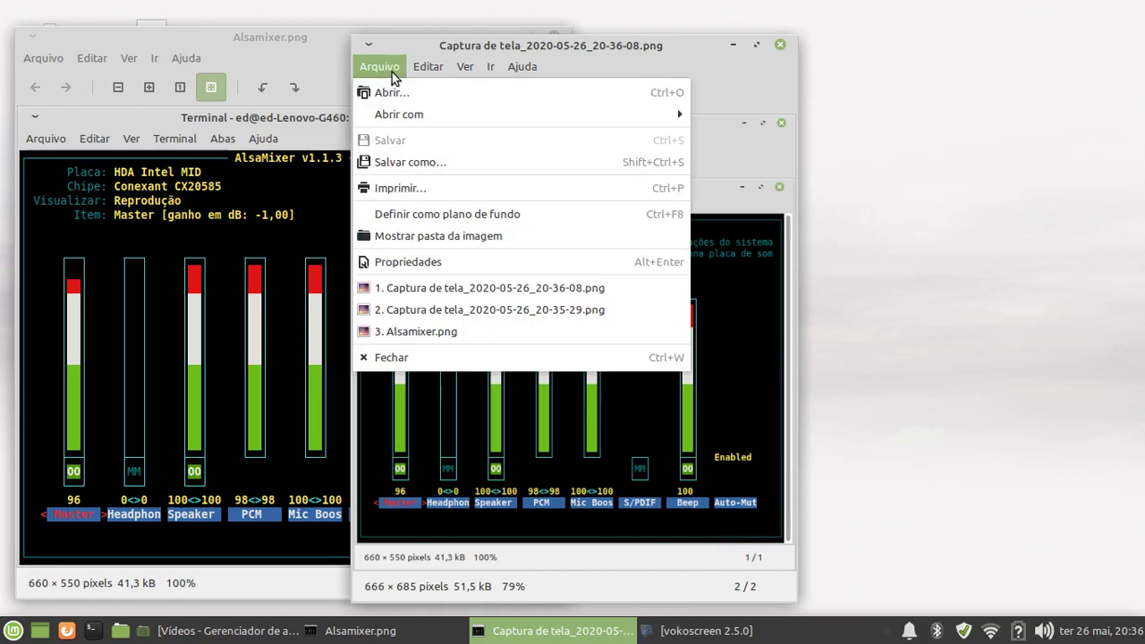
left_click(431, 162)
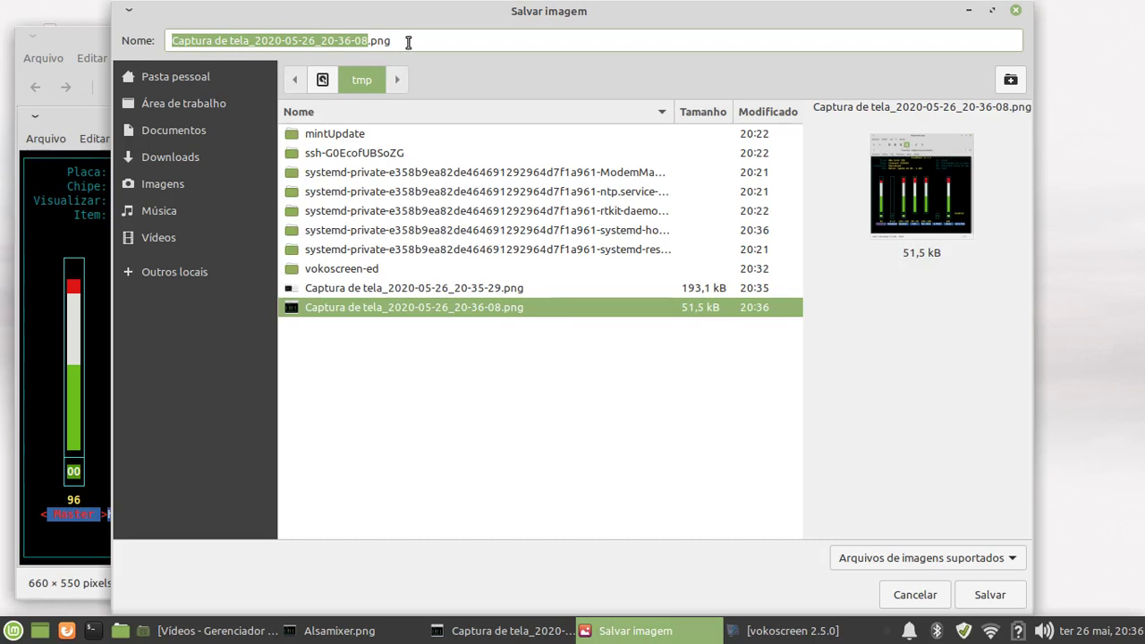
left_click(890, 557)
left_click(888, 557)
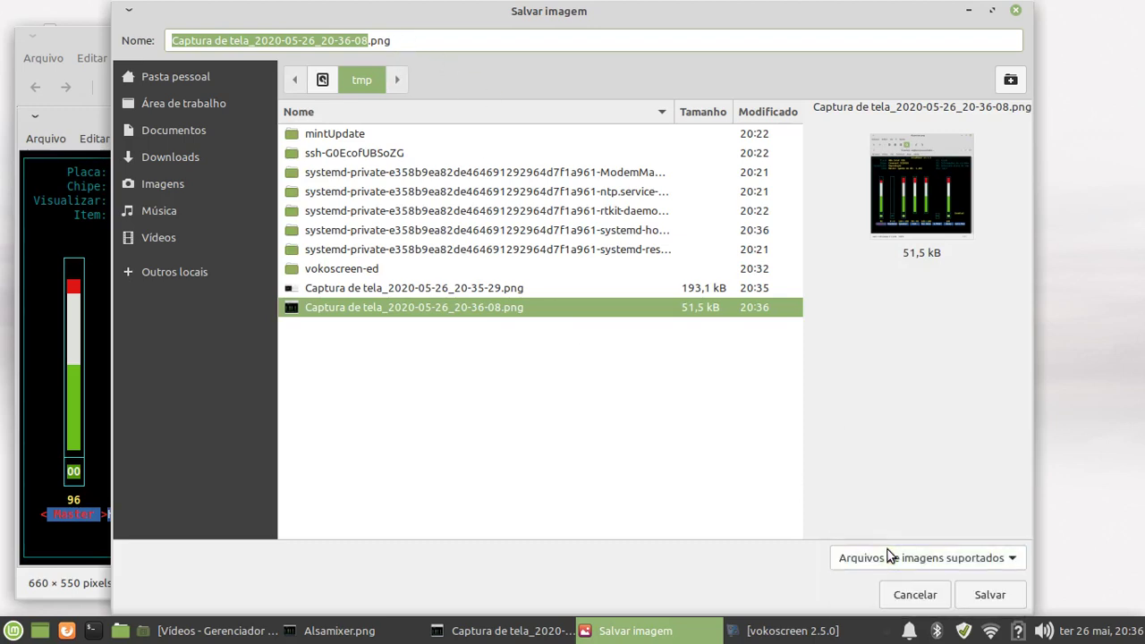
left_click(891, 558)
mouse_move(902, 607)
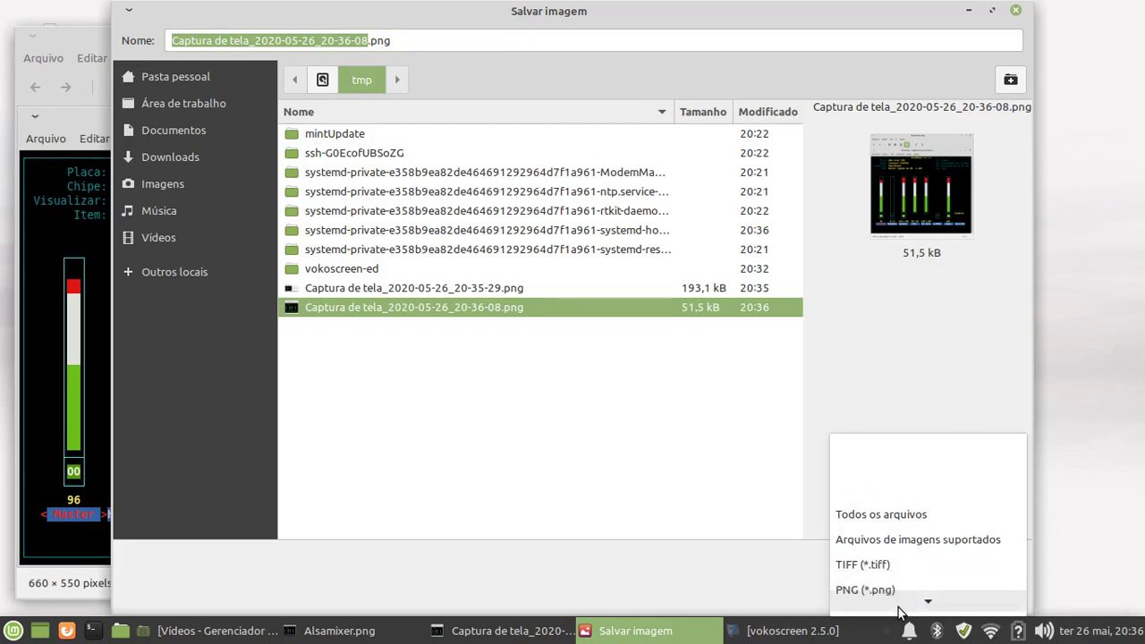
left_click(907, 556)
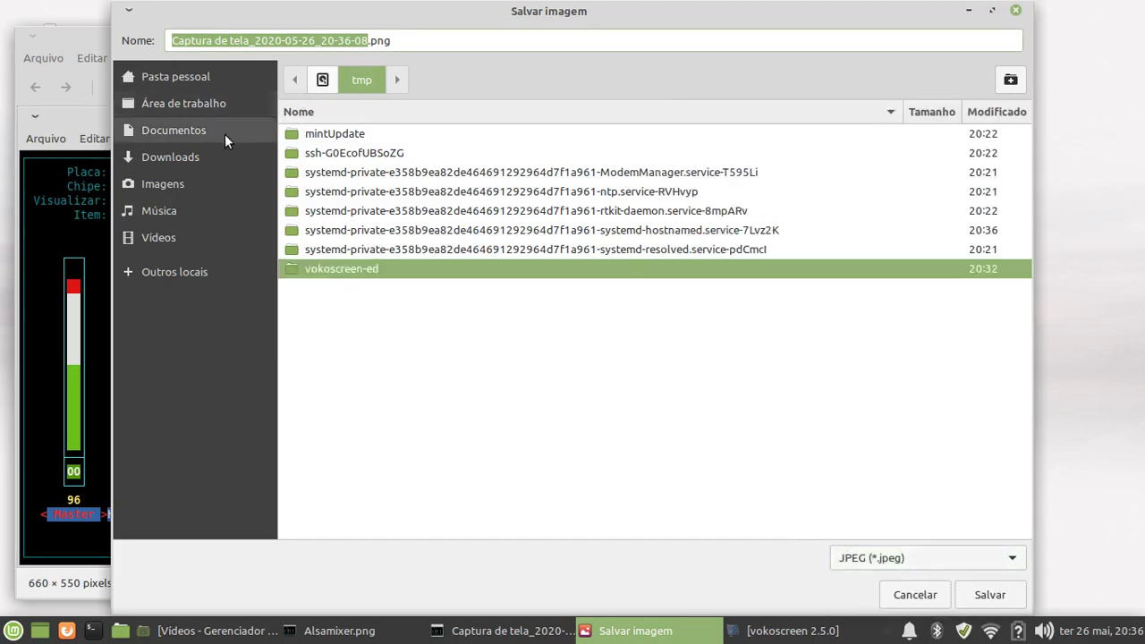
left_click(197, 131)
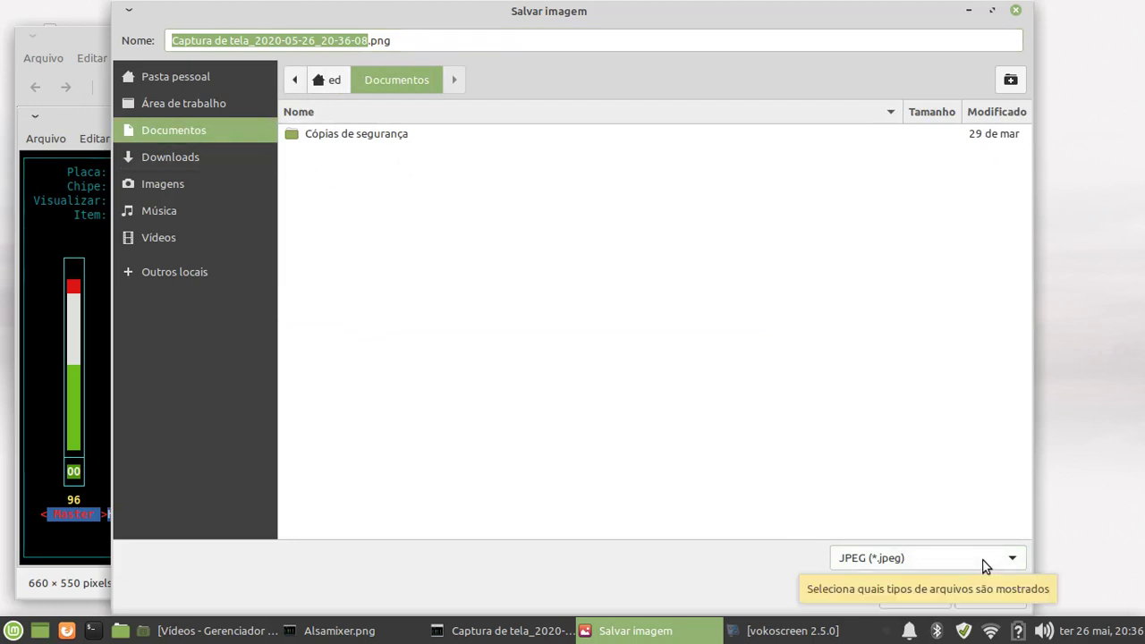
type("captura")
key("BackSpace")
key("BackSpace")
key("BackSpace")
key("BackSpace")
key("BackSpace")
key("BackSpace")
key("BackSpace")
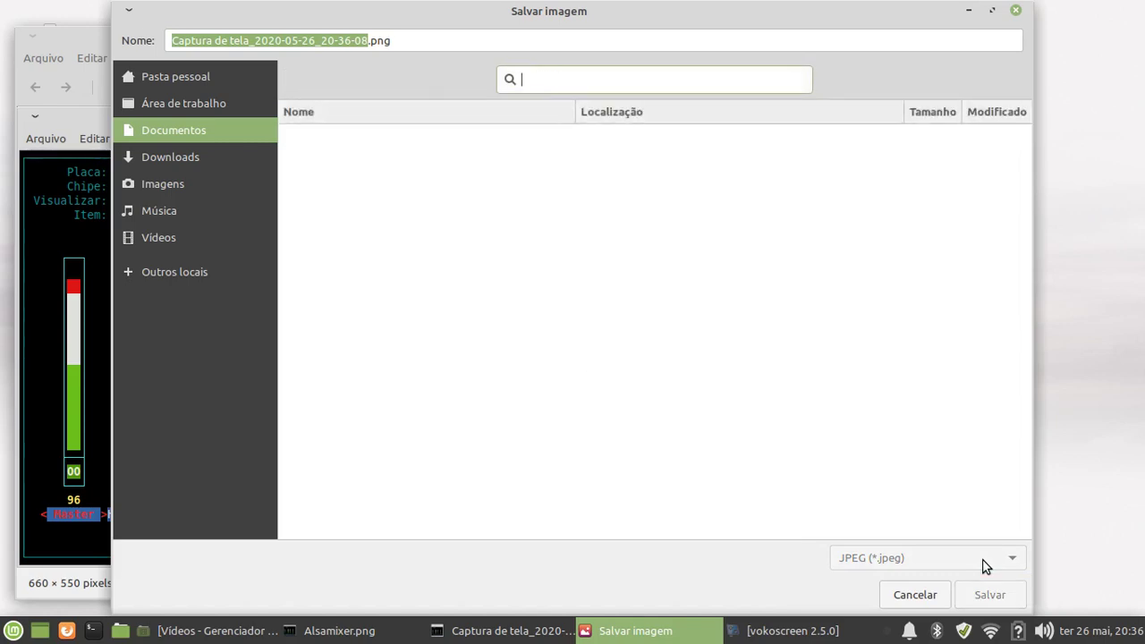
- Name the image Captura Alsamixer.jpg and save it in Documentos
left_click(397, 41)
key("ctrl+a")
type("C")
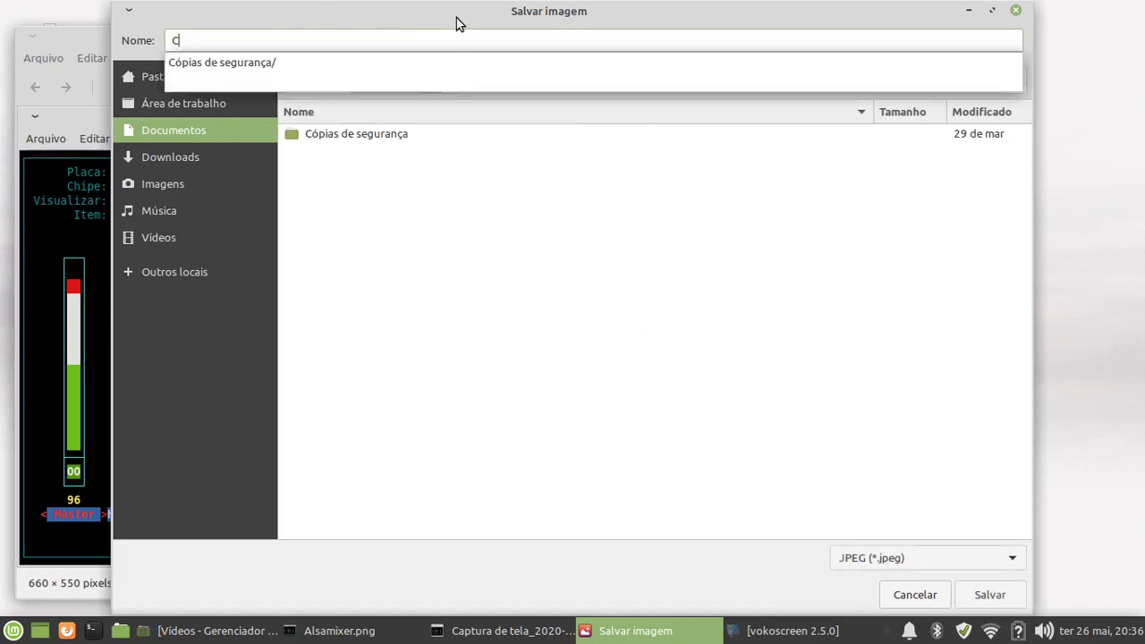
type("aptura Alsamixer")
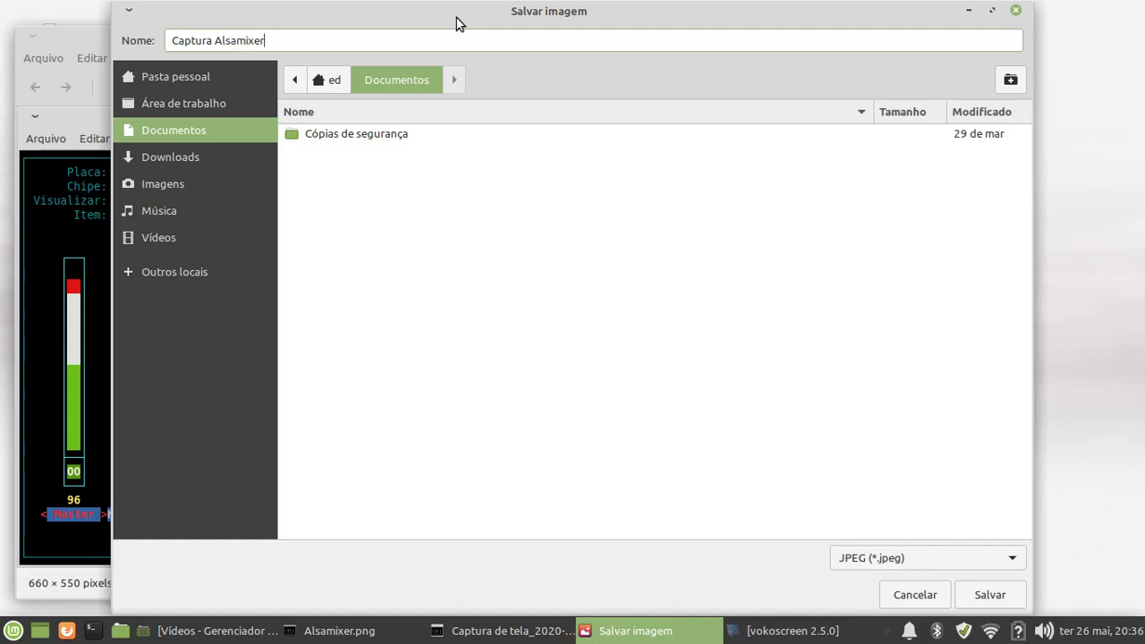
key("Return")
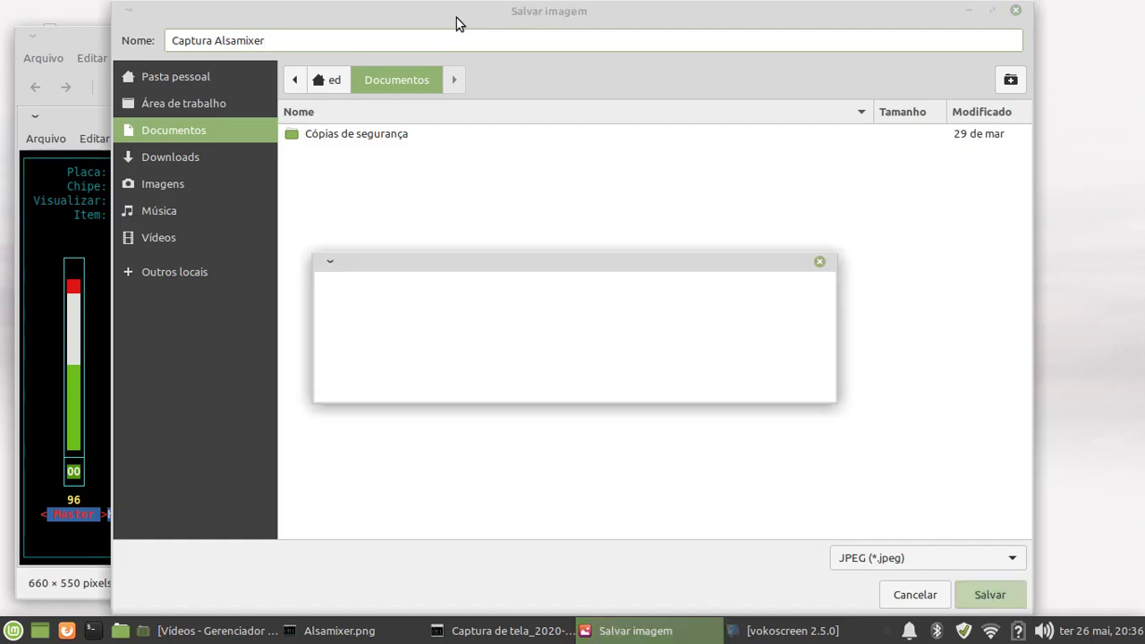
left_click(642, 377)
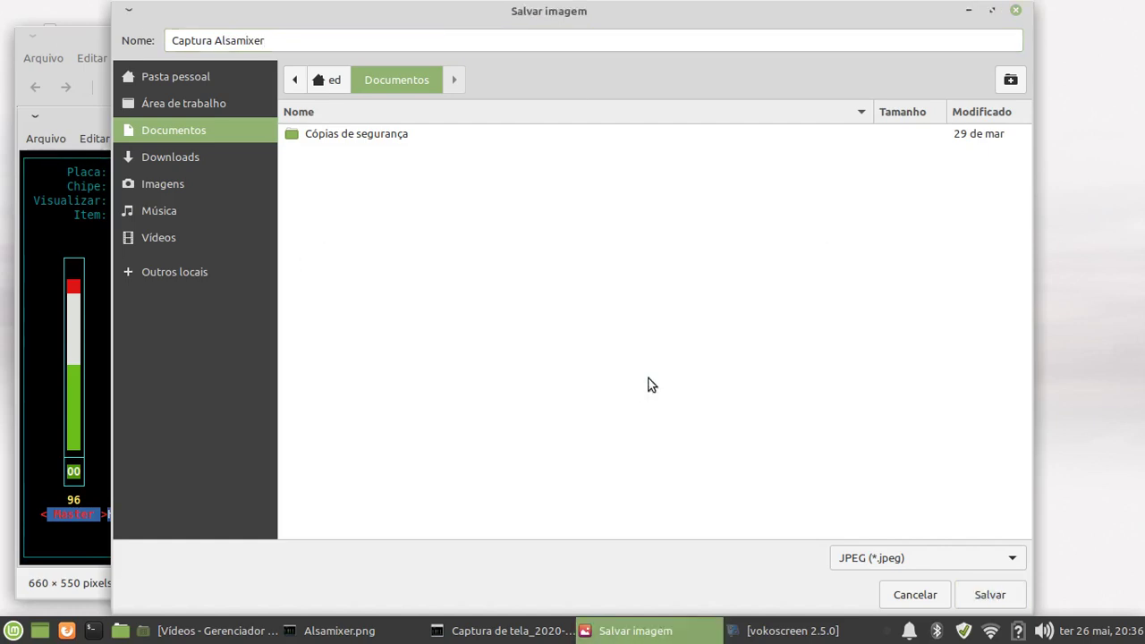
type(".jpg")
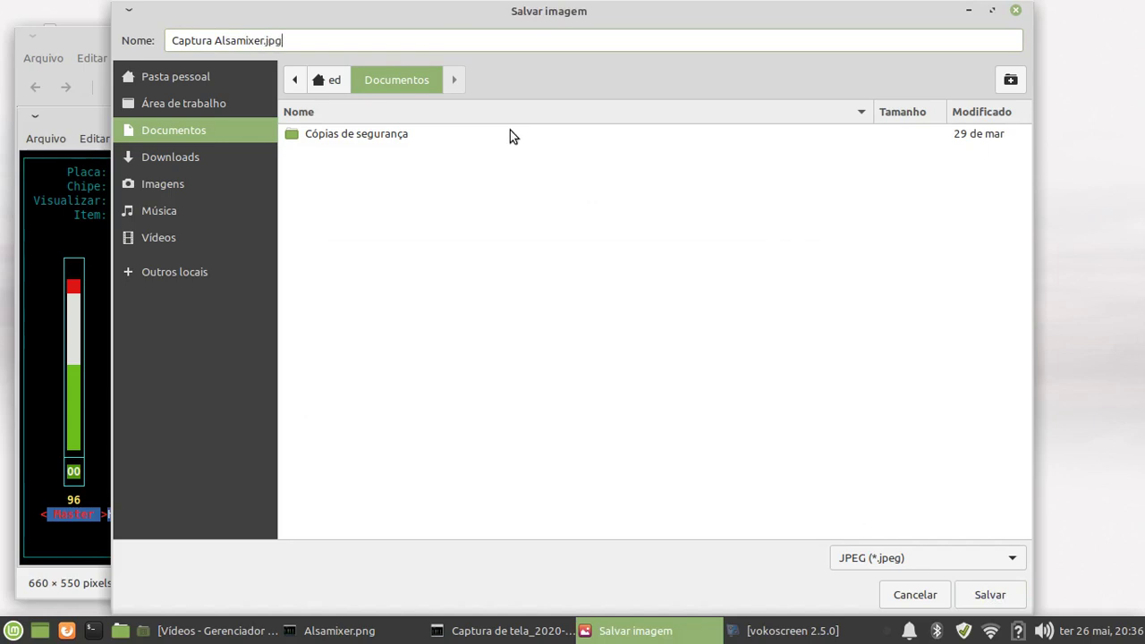
left_click(980, 598)
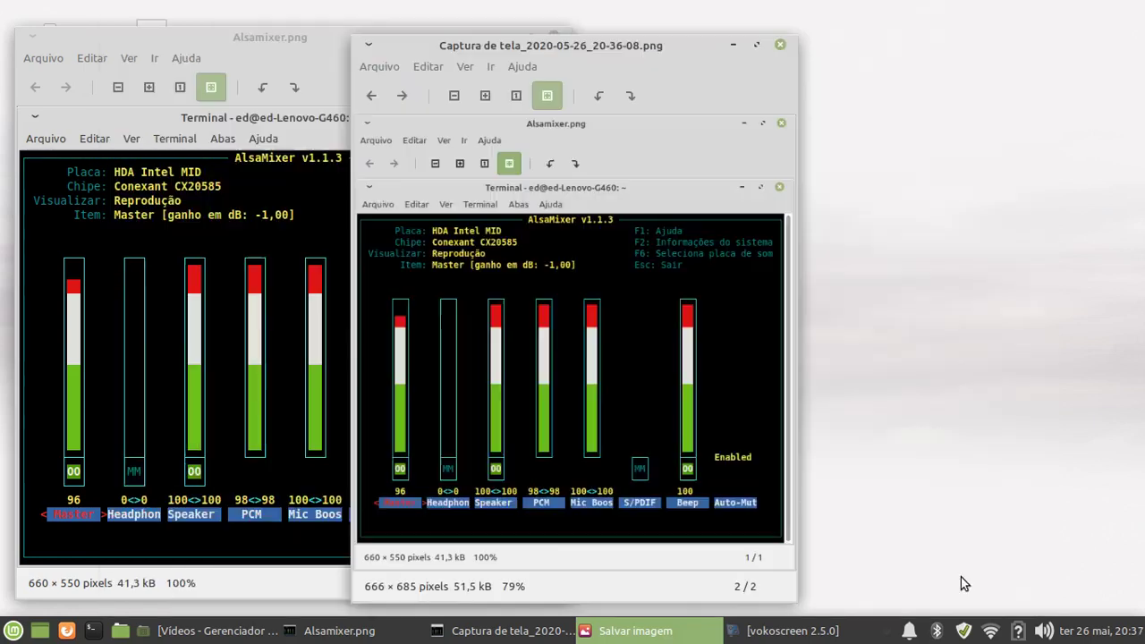
- Close both image viewer windows and open Captura Alsamixer.jpg from the Documentos folder in the file manager
left_click(780, 46)
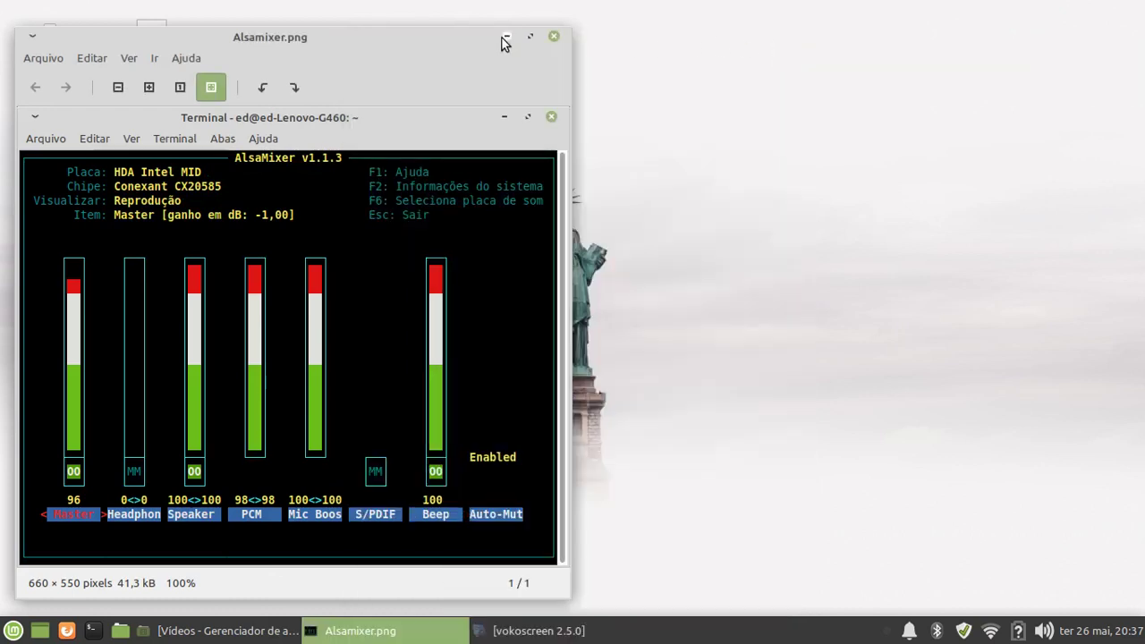
left_click(554, 37)
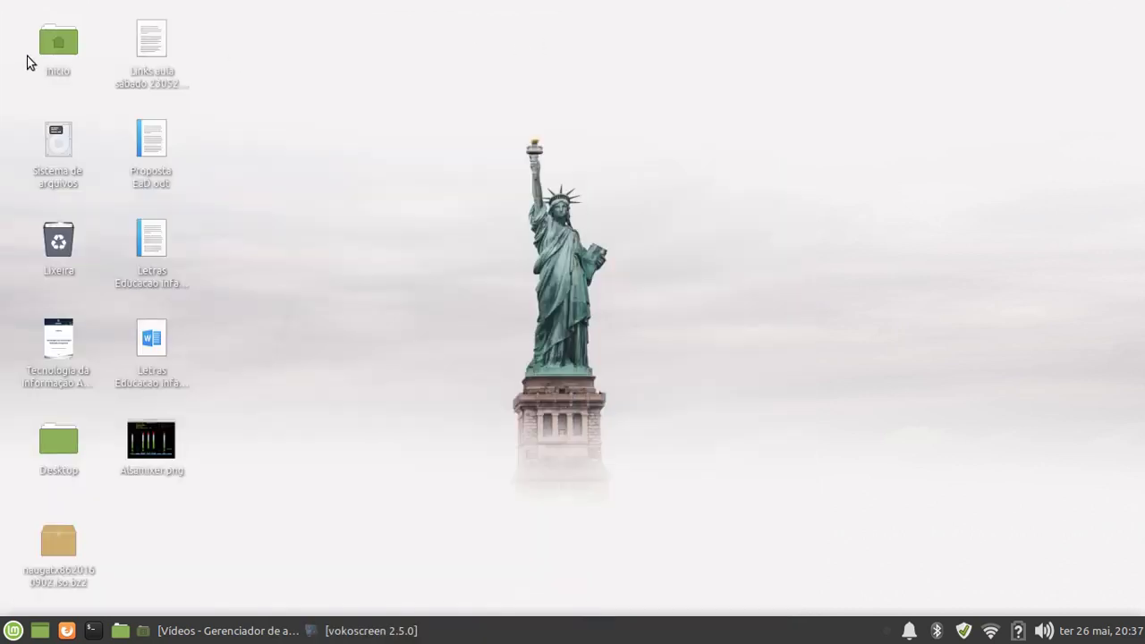
double_click(60, 62)
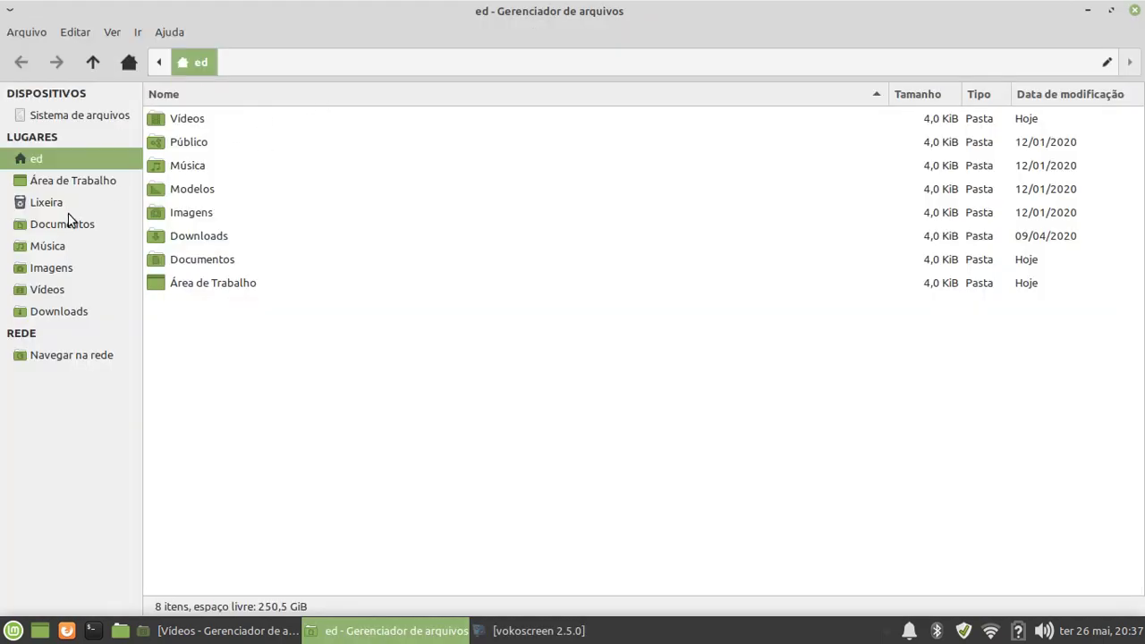
left_click(68, 222)
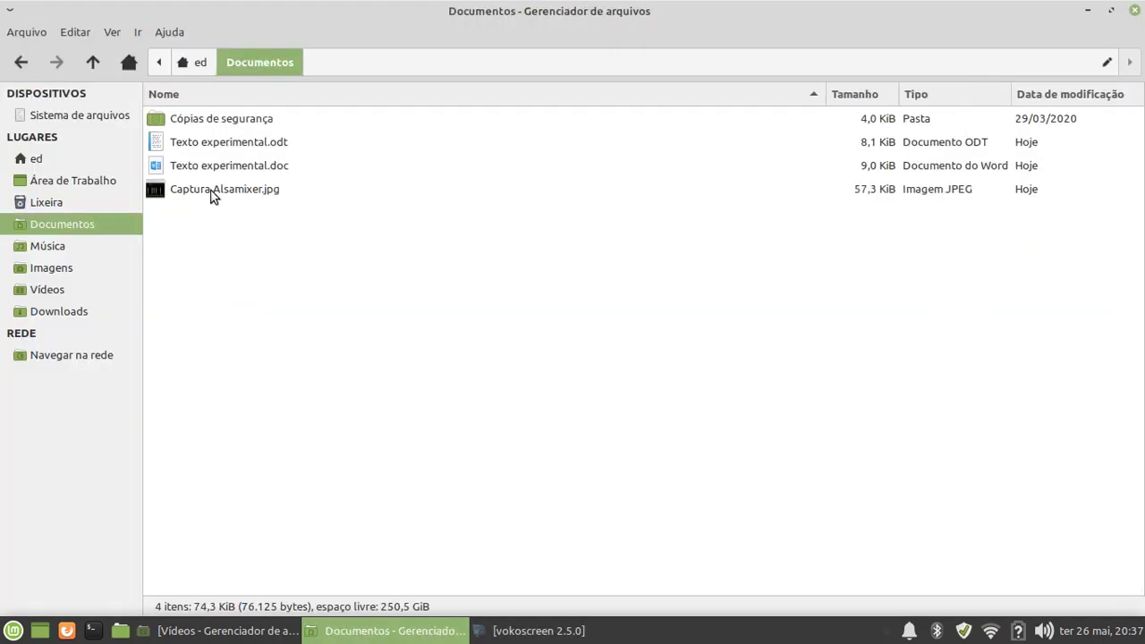
double_click(212, 191)
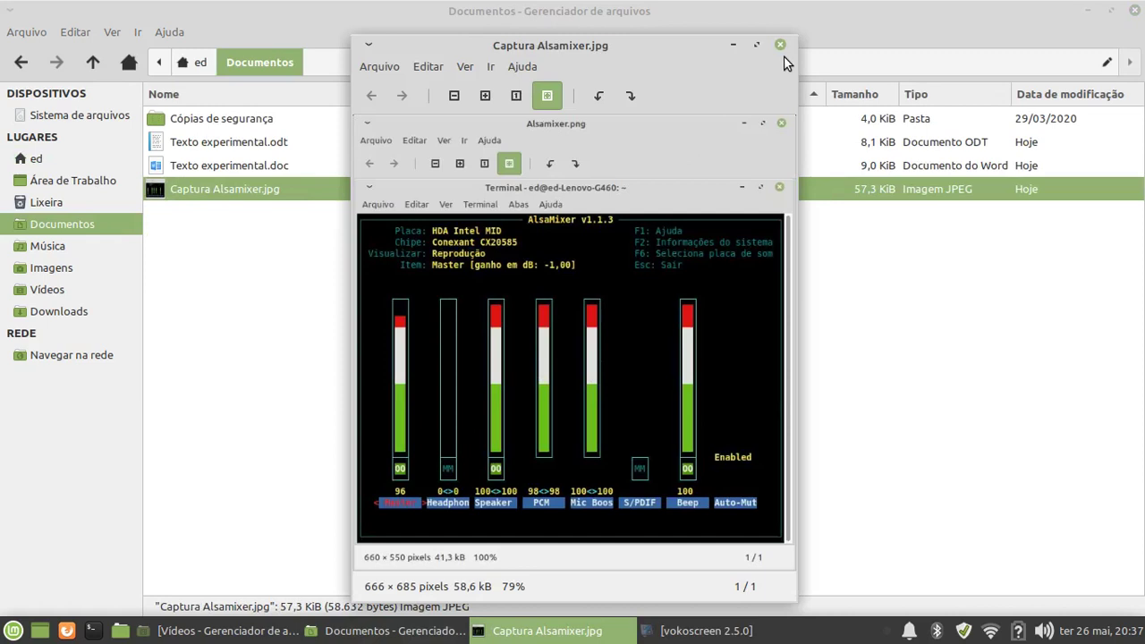
- Launch Captura de tela and capture a selected region (Selecionar uma região) covering most of the Captura Alsamixer.jpg window
left_click(14, 631)
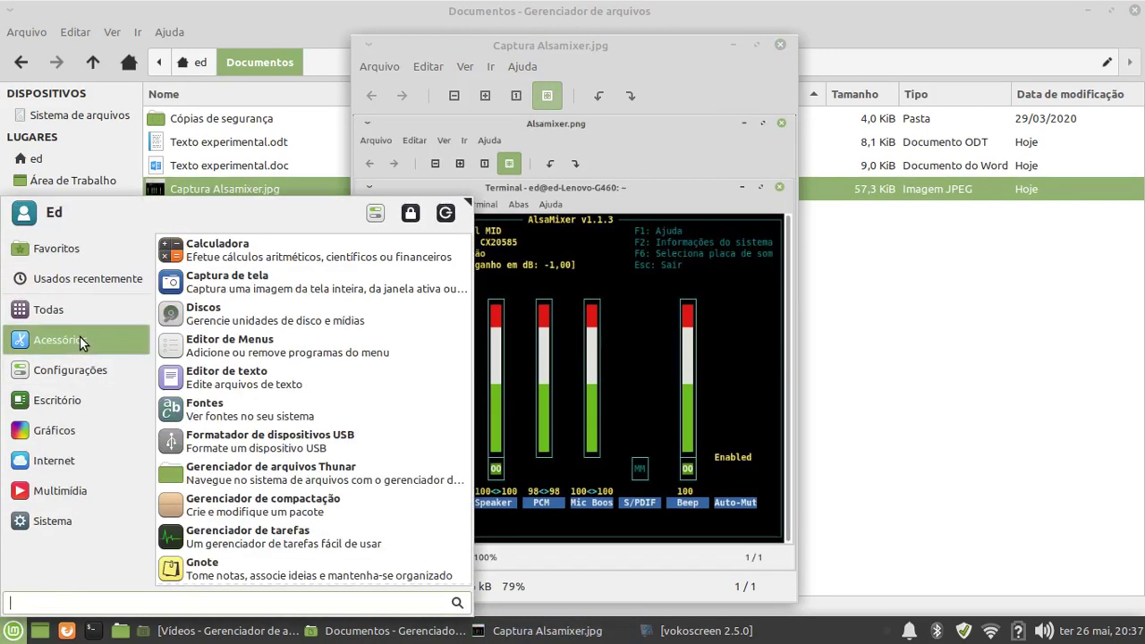
left_click(230, 288)
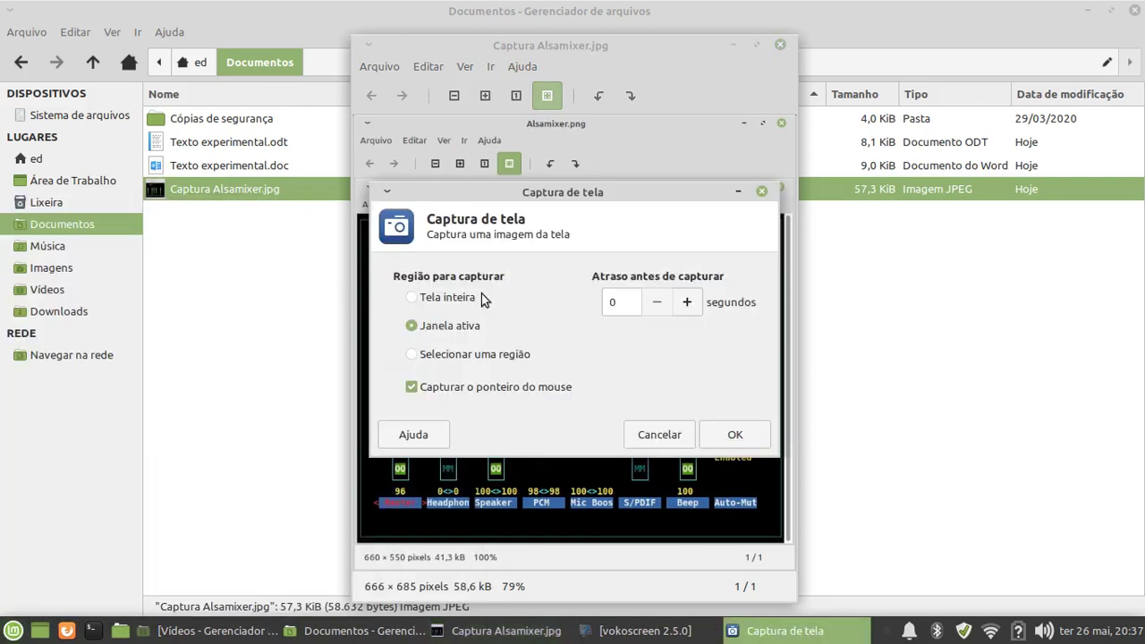
left_click(481, 357)
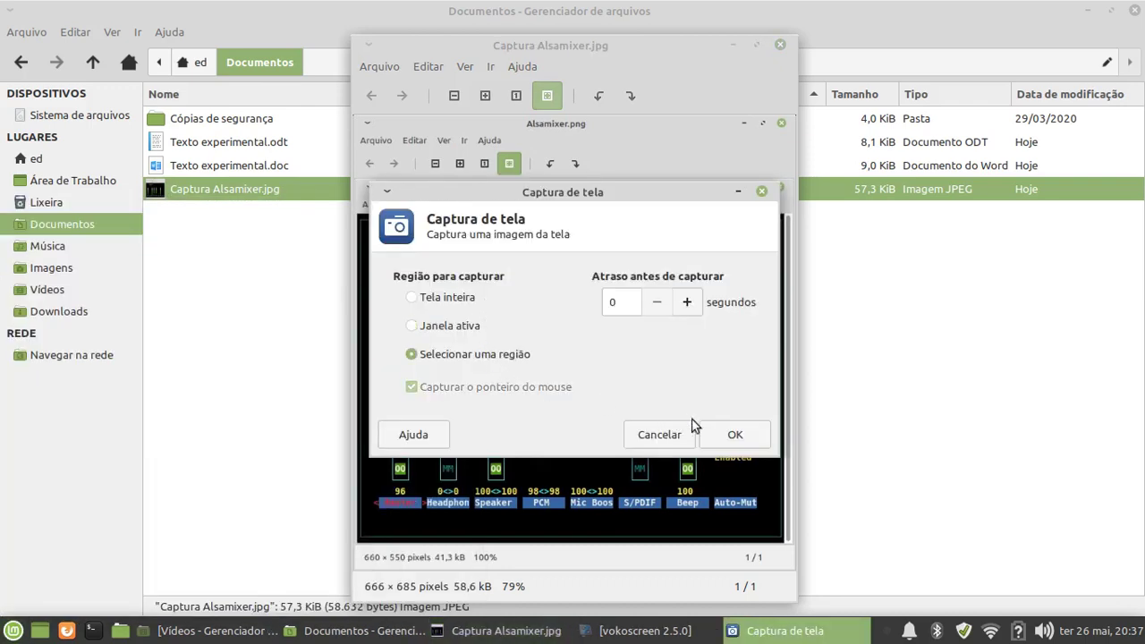
left_click(719, 439)
left_click_drag(912, 13, 358, 523)
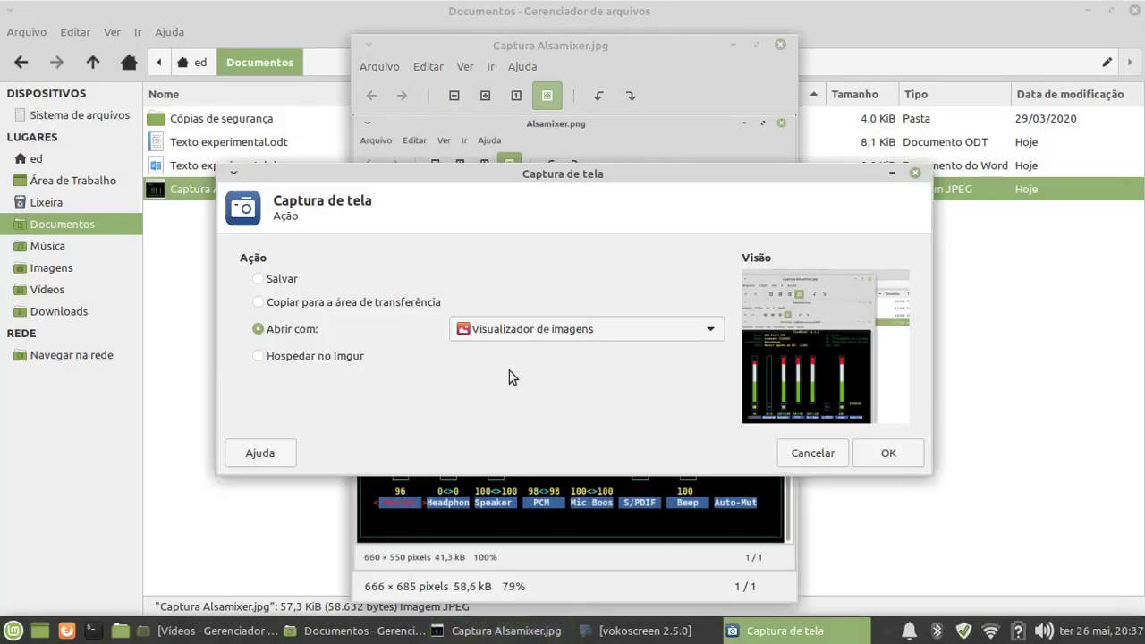
- Open the region capture in Visualizador de imagens, then close it and the Captura Alsamixer.jpg viewer window
left_click(872, 450)
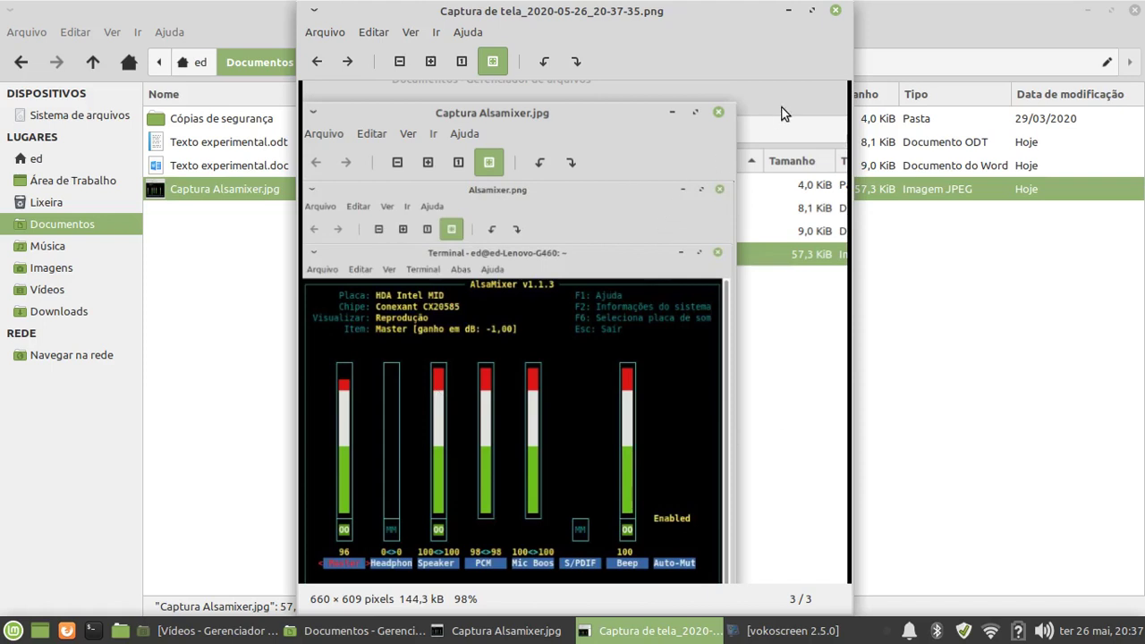
left_click(837, 10)
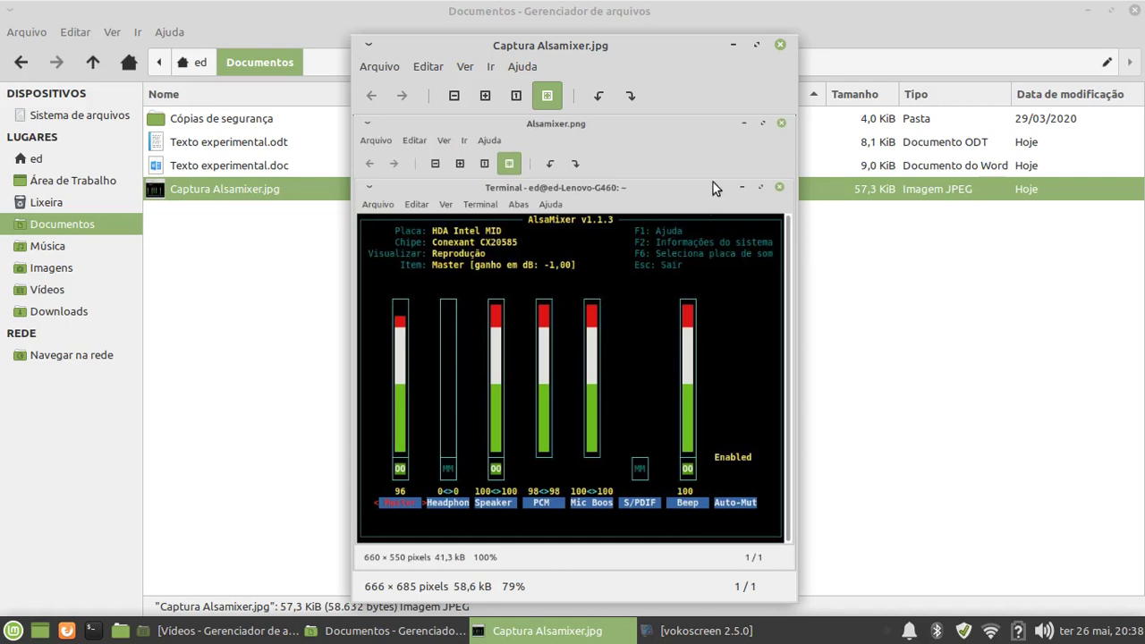
left_click(781, 44)
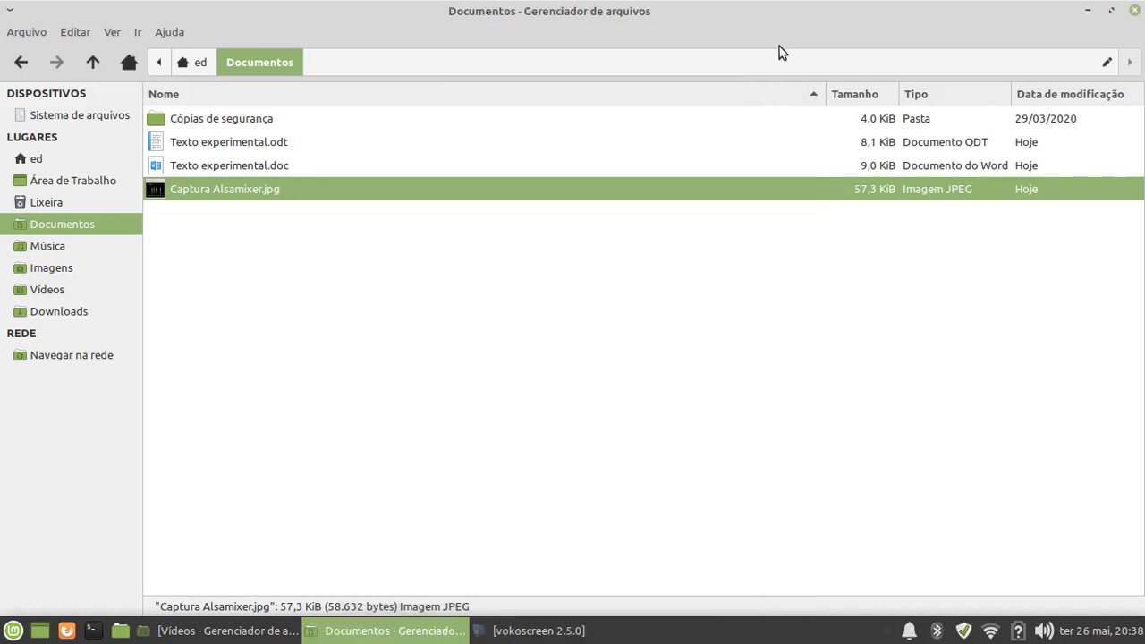
- Permanently delete Captura Alsamixer.jpg from the Documentos folder
left_click_drag(370, 250, 273, 199)
left_click(255, 243)
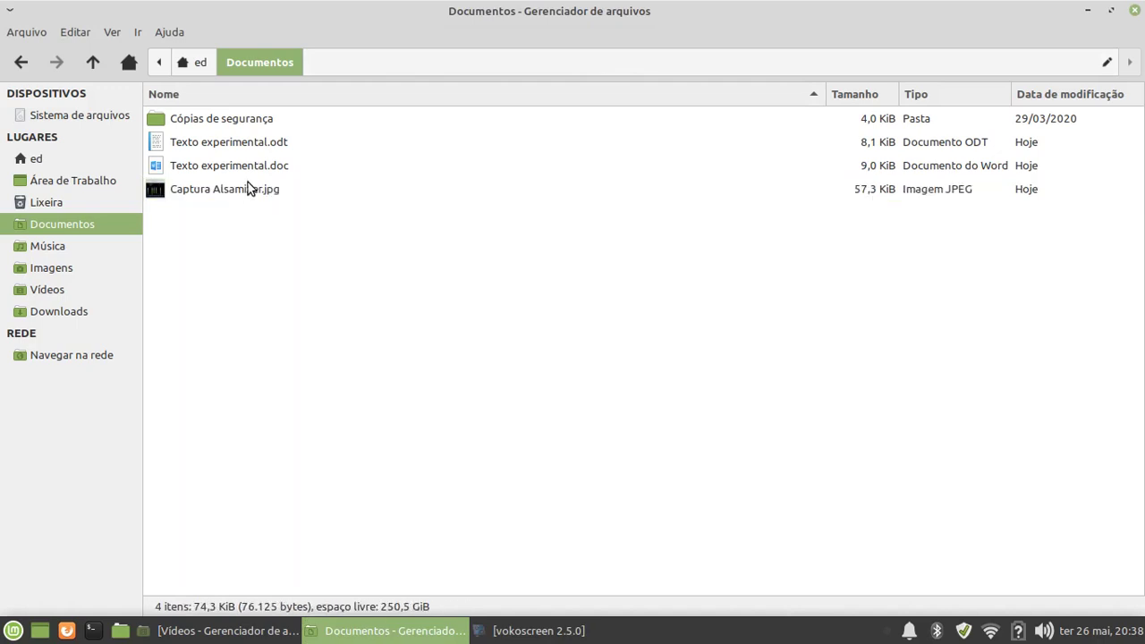
left_click(249, 193)
right_click(247, 192)
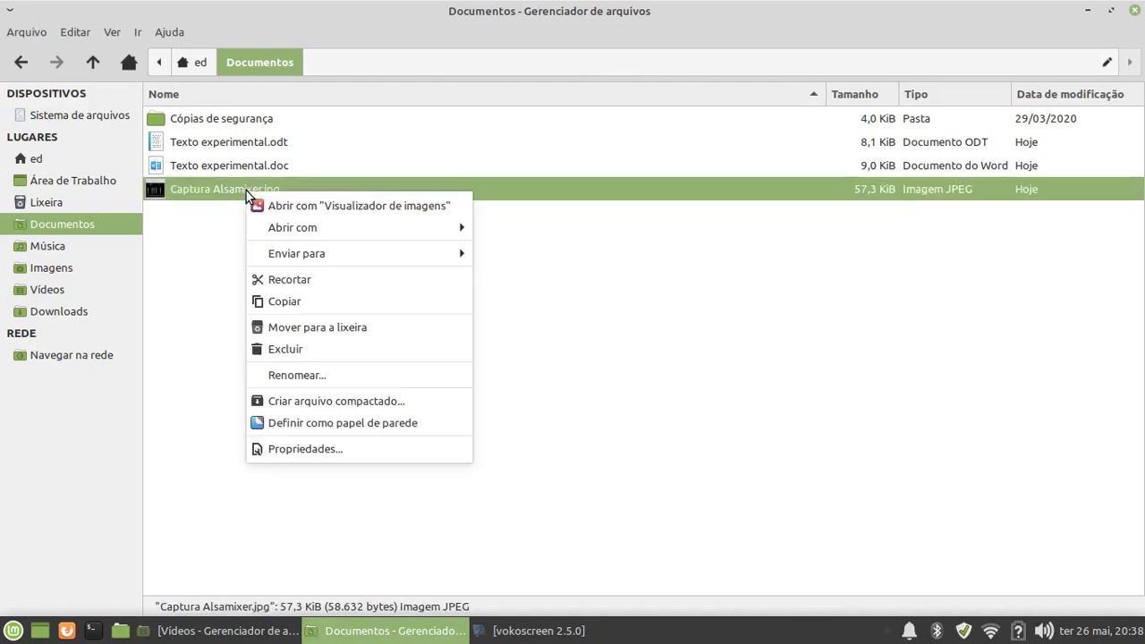
left_click(297, 347)
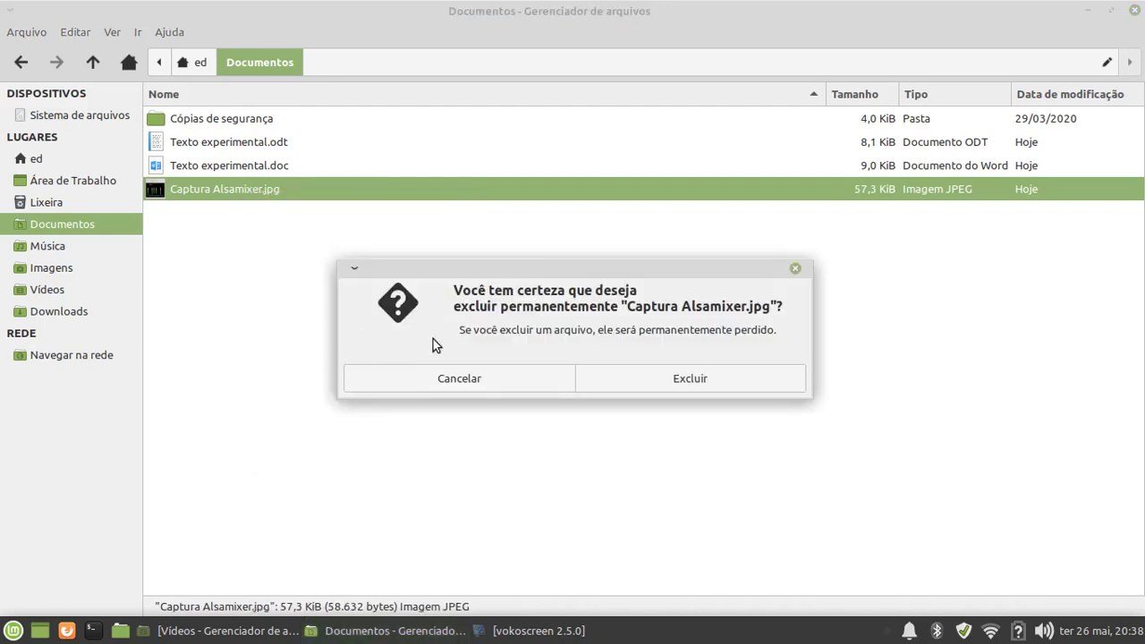
left_click(643, 375)
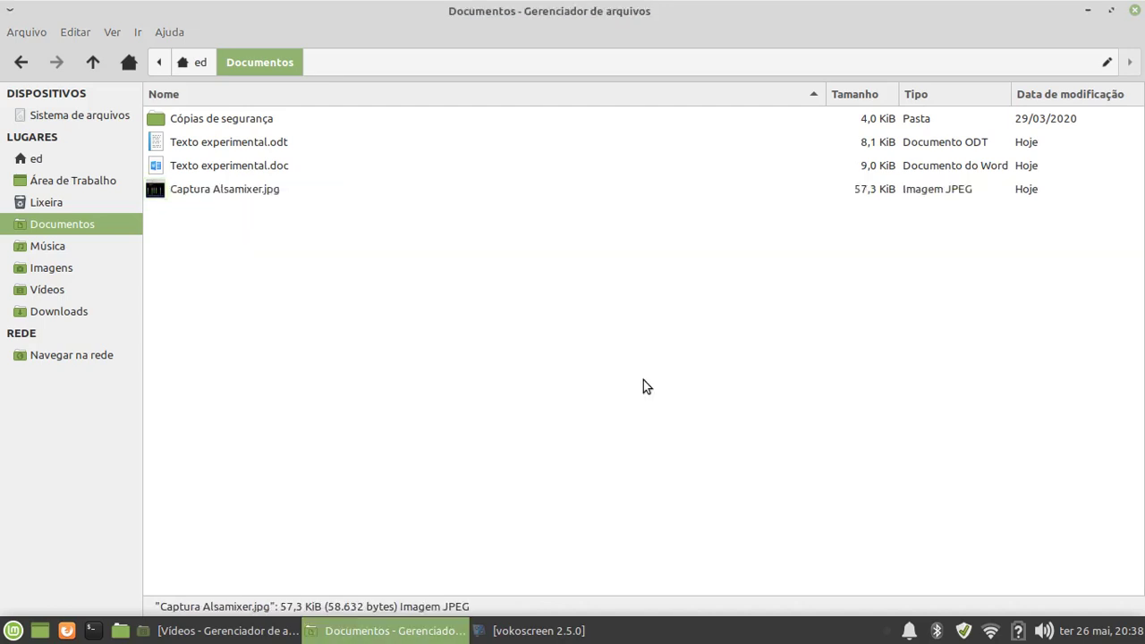
- Unmaximize the Documentos window, move it clear of the desktop icons and move Texto experimental.doc to the desktop's Lixeira
double_click(424, 16)
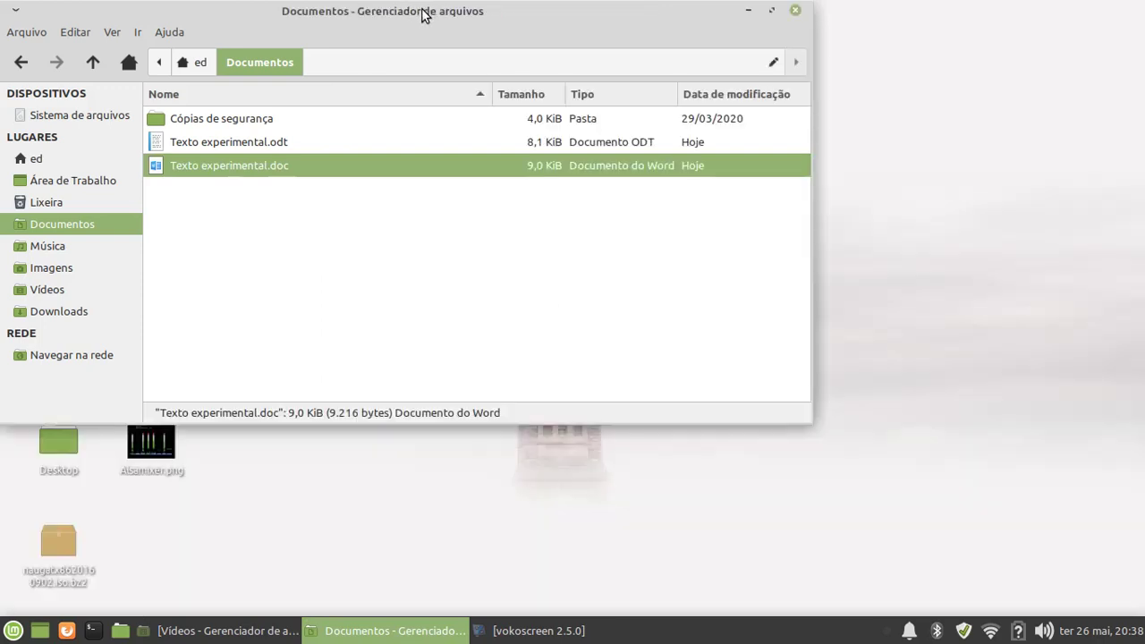
left_click_drag(425, 15, 682, 83)
left_click_drag(515, 241, 49, 240)
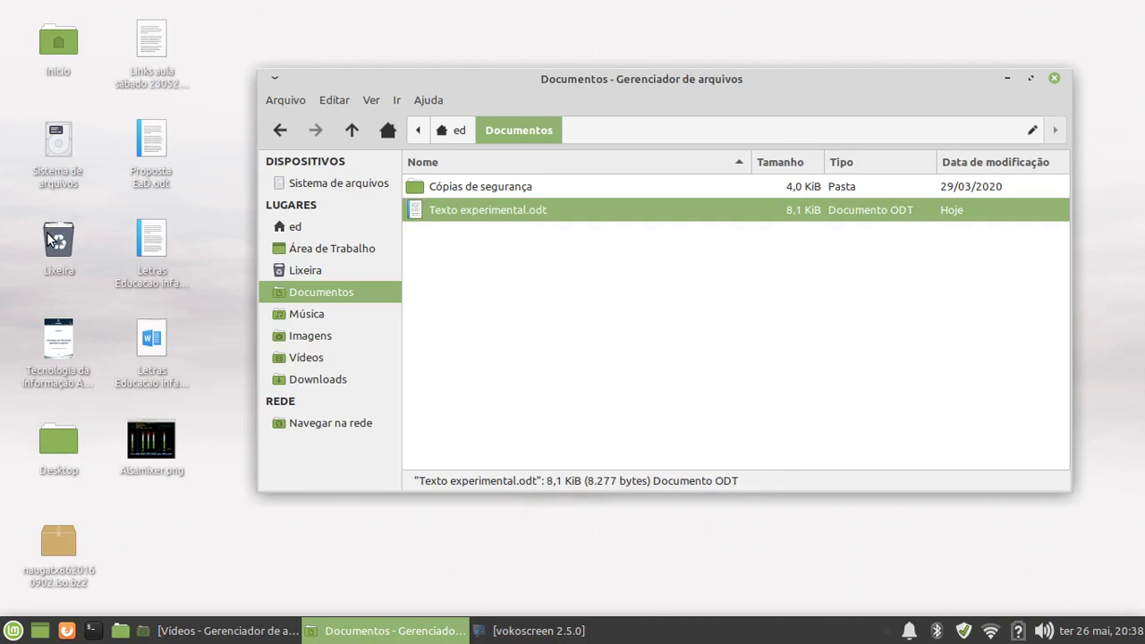
- Open Lixeira from the desktop, move its window higher up and close the Documentos window
double_click(59, 240)
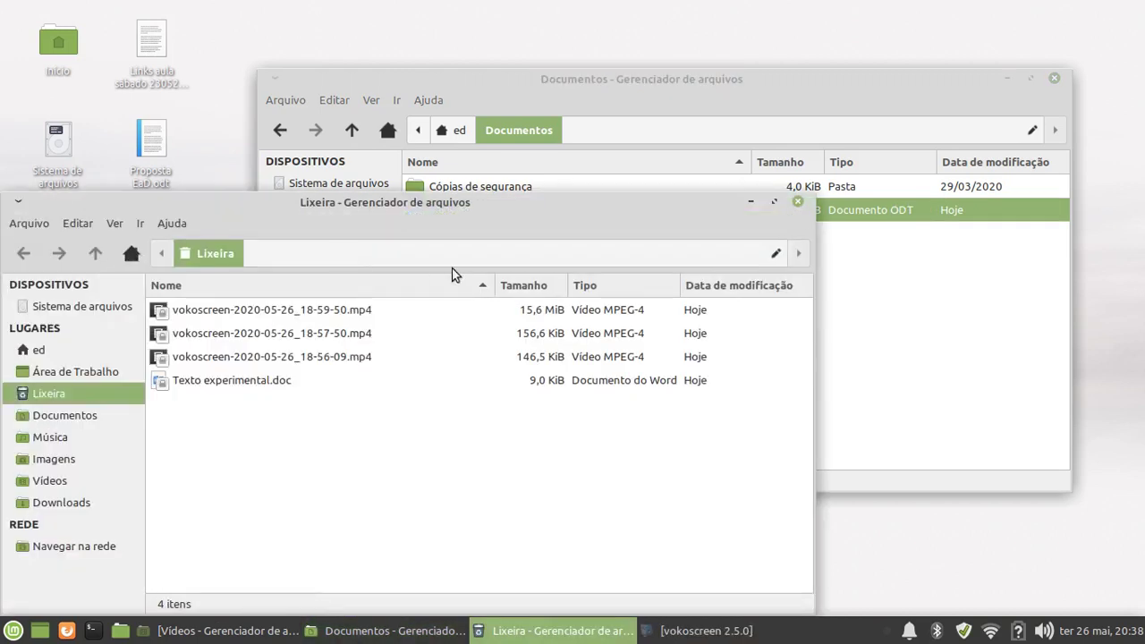
left_click(277, 356)
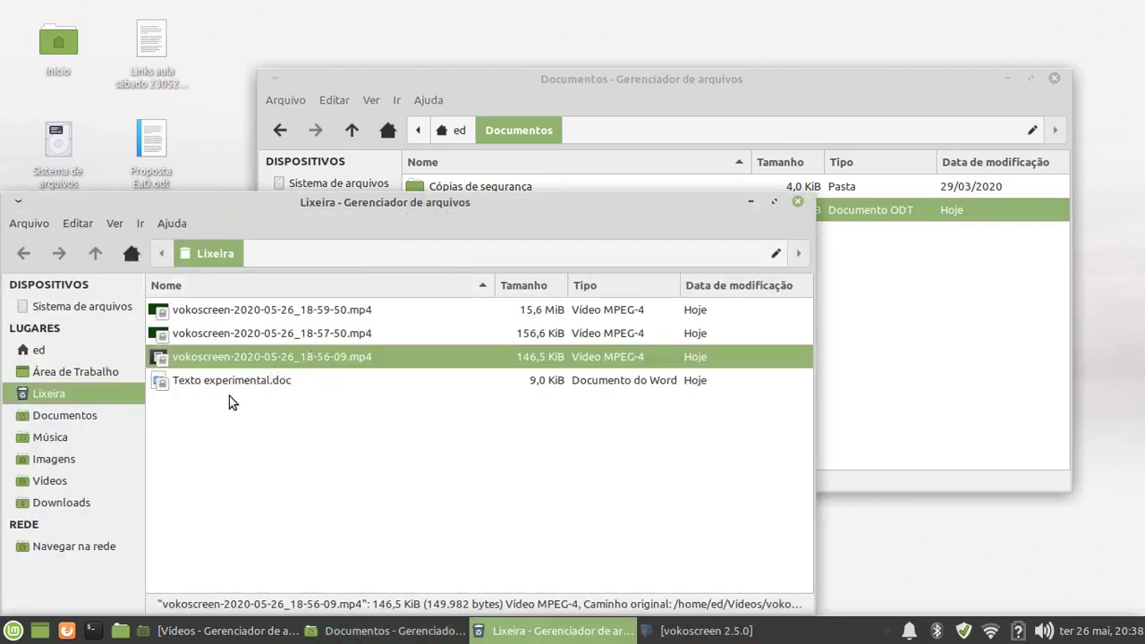
left_click_drag(347, 196, 427, 103)
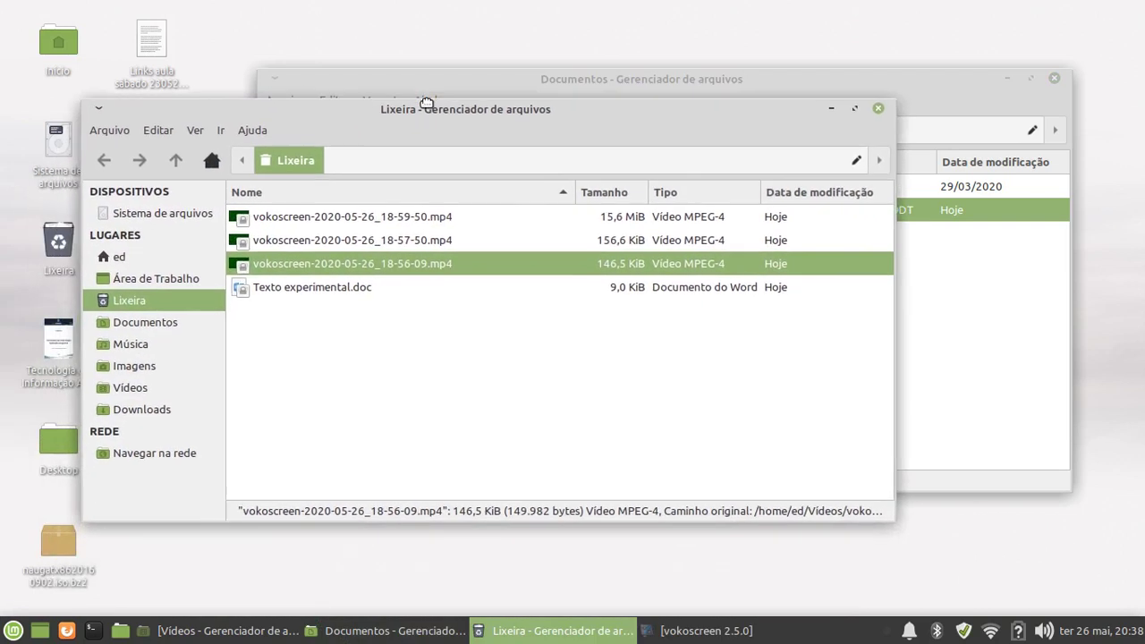
left_click(1053, 79)
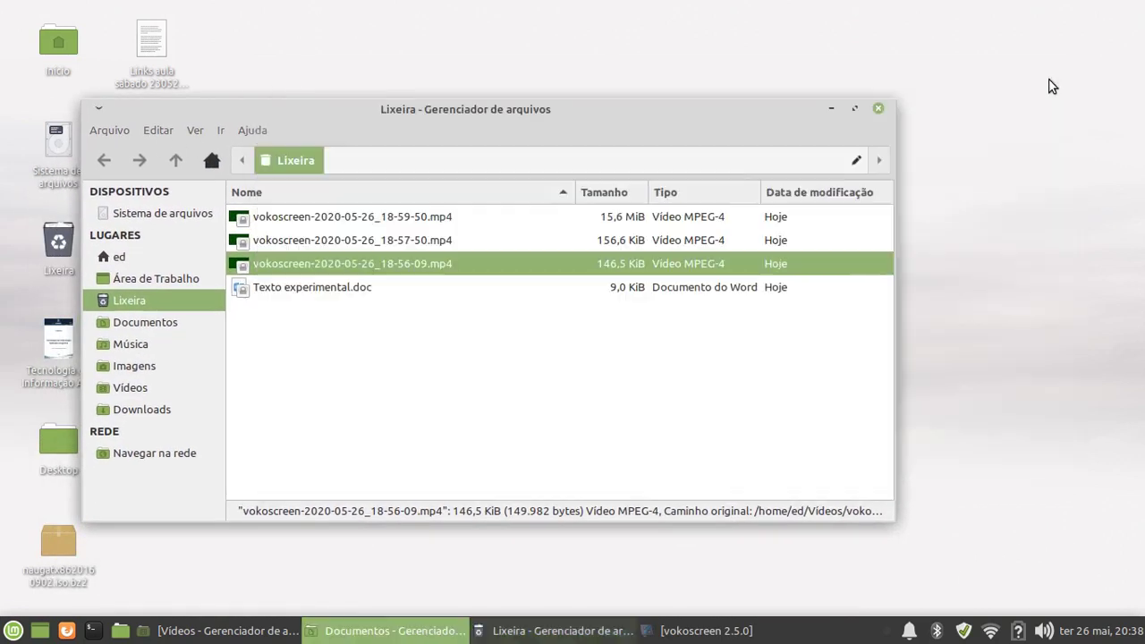
- Examine the properties of vokoscreen-2020-05-26_18-57-50.mp4 in Lixeira, including its Abrir com choices, and close them
left_click(118, 130)
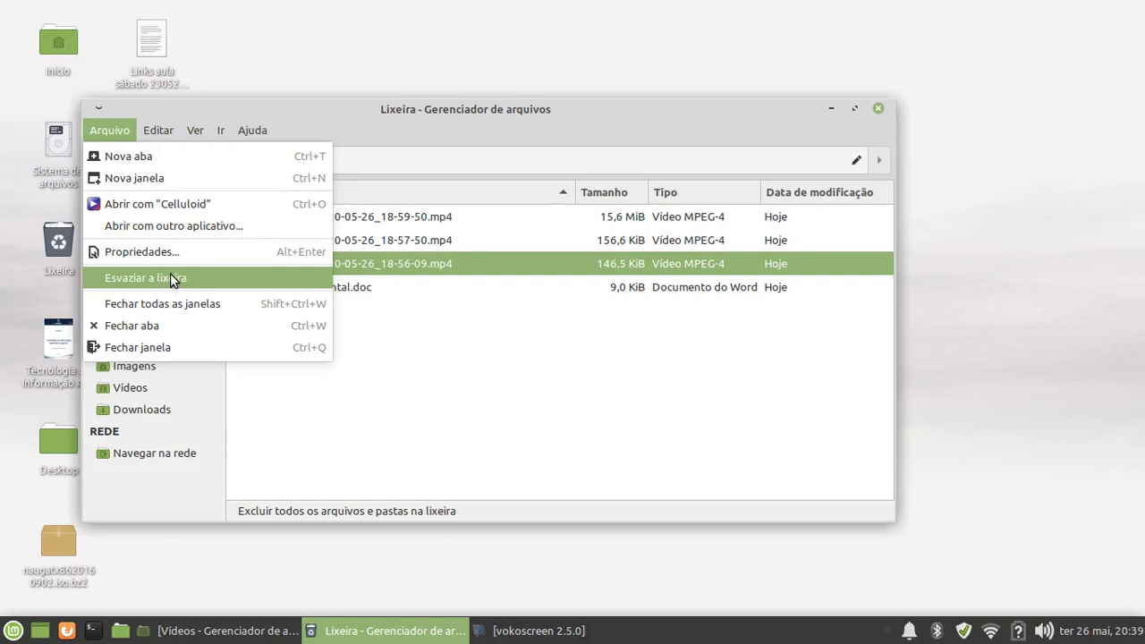
left_click(424, 322)
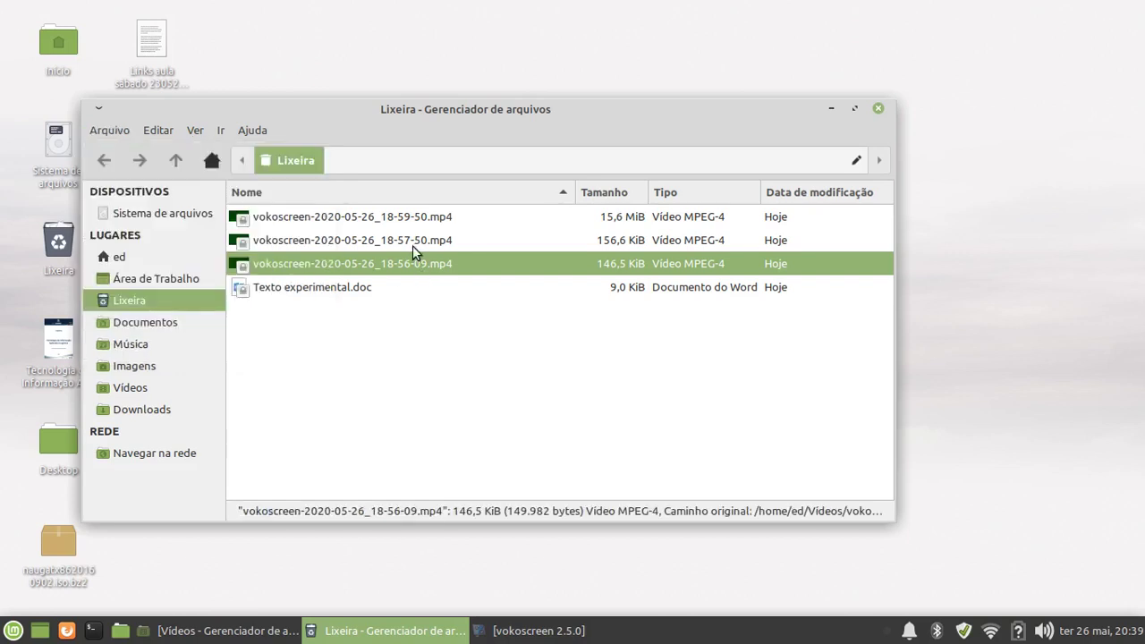
left_click(398, 242)
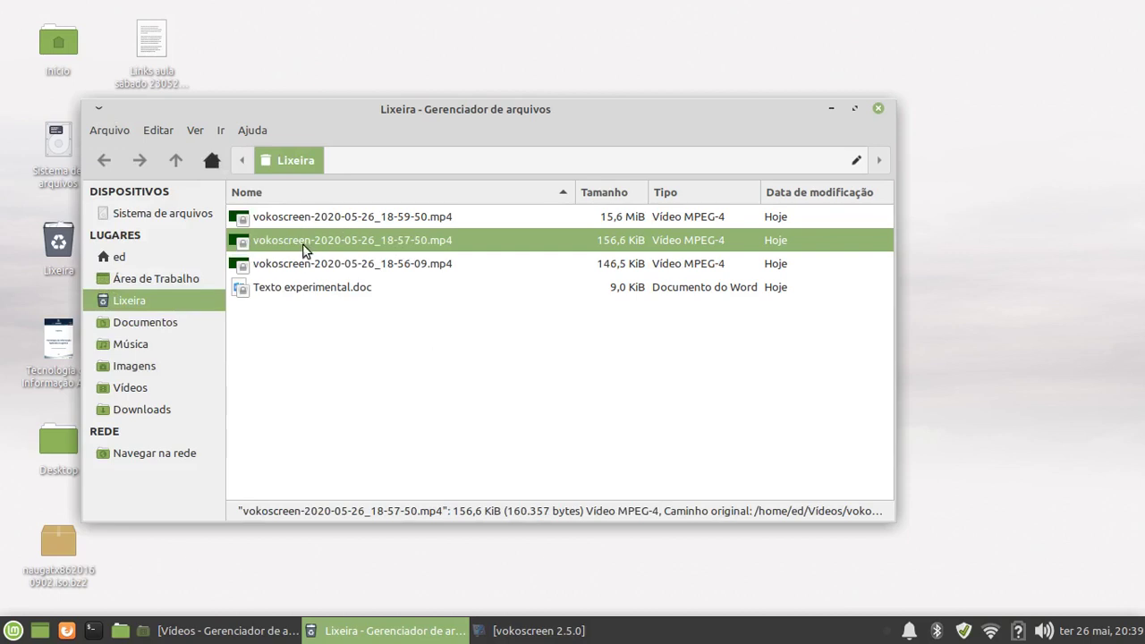
left_click(119, 129)
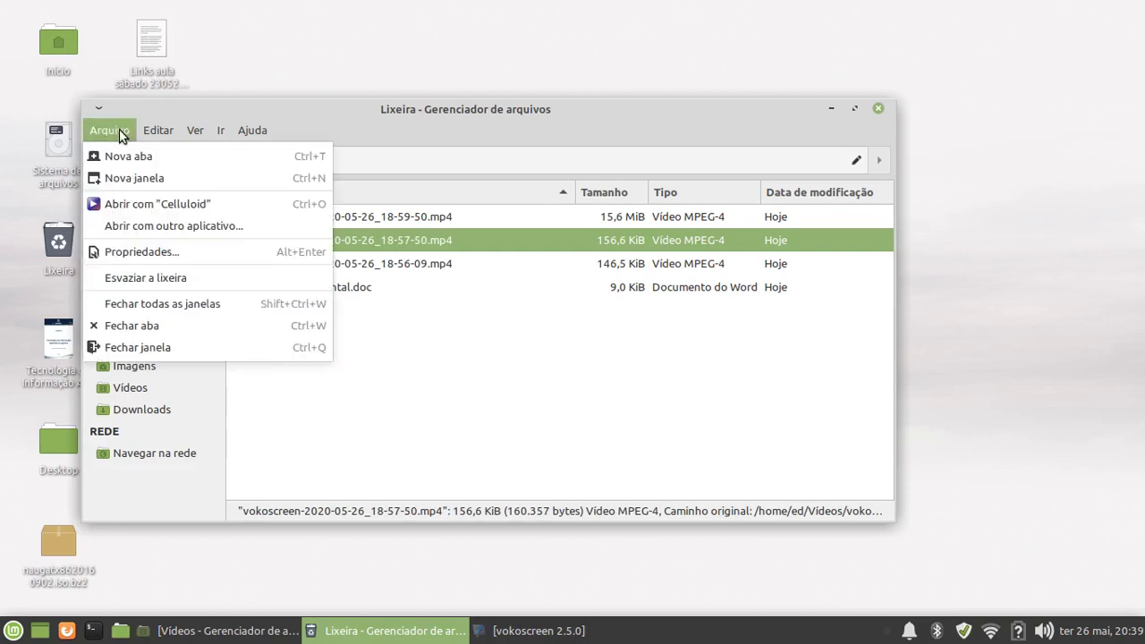
left_click(148, 251)
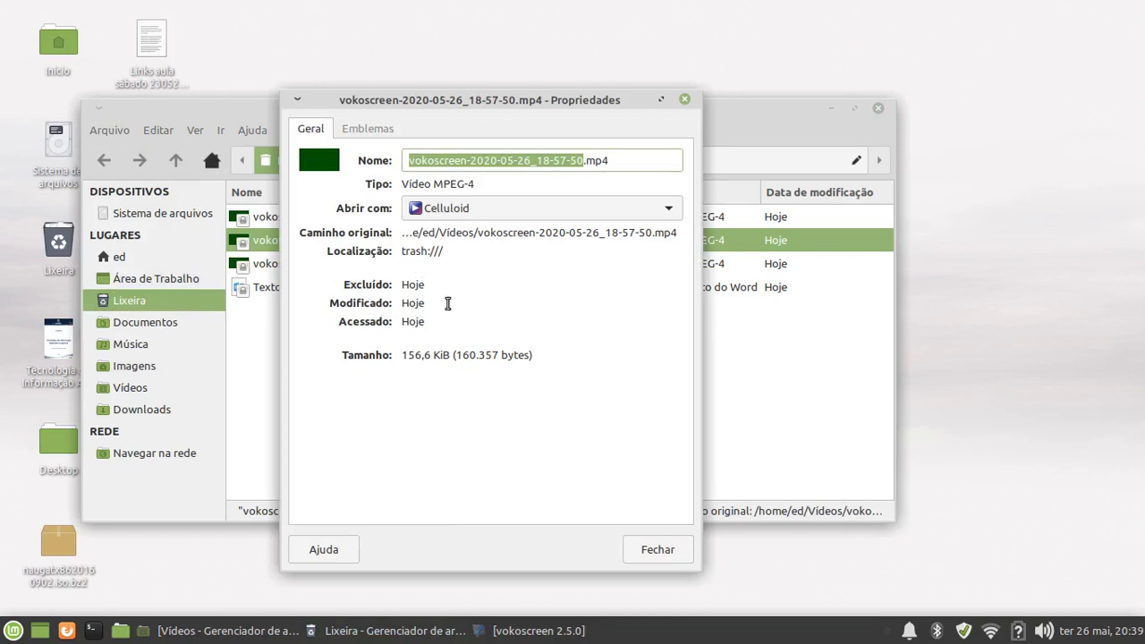
left_click(467, 208)
left_click(467, 208)
left_click(467, 208)
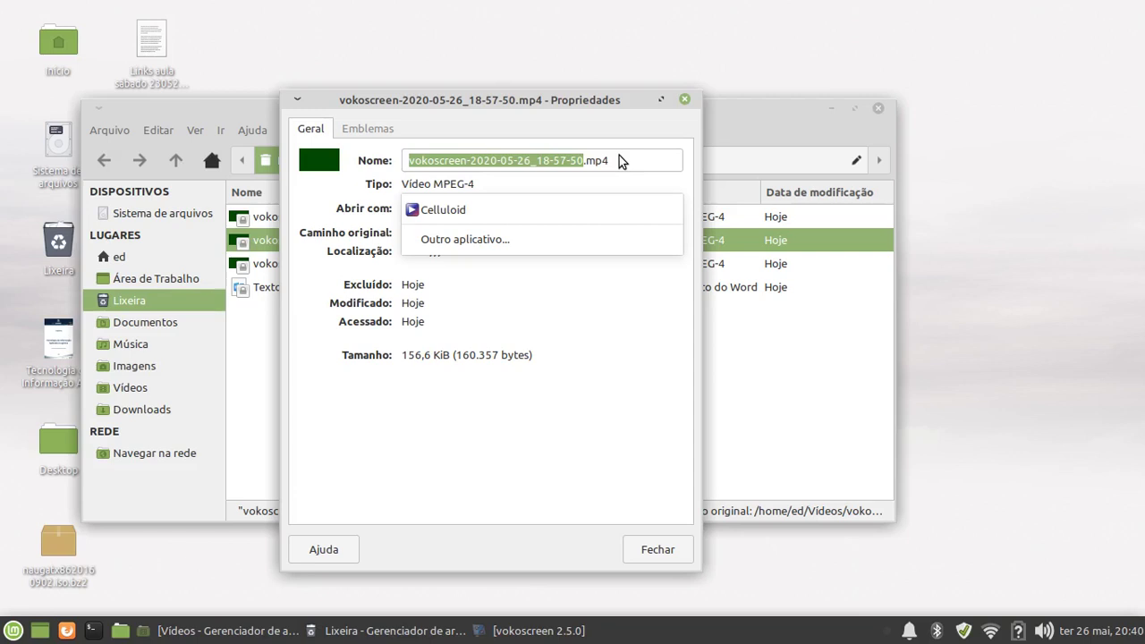
left_click(682, 100)
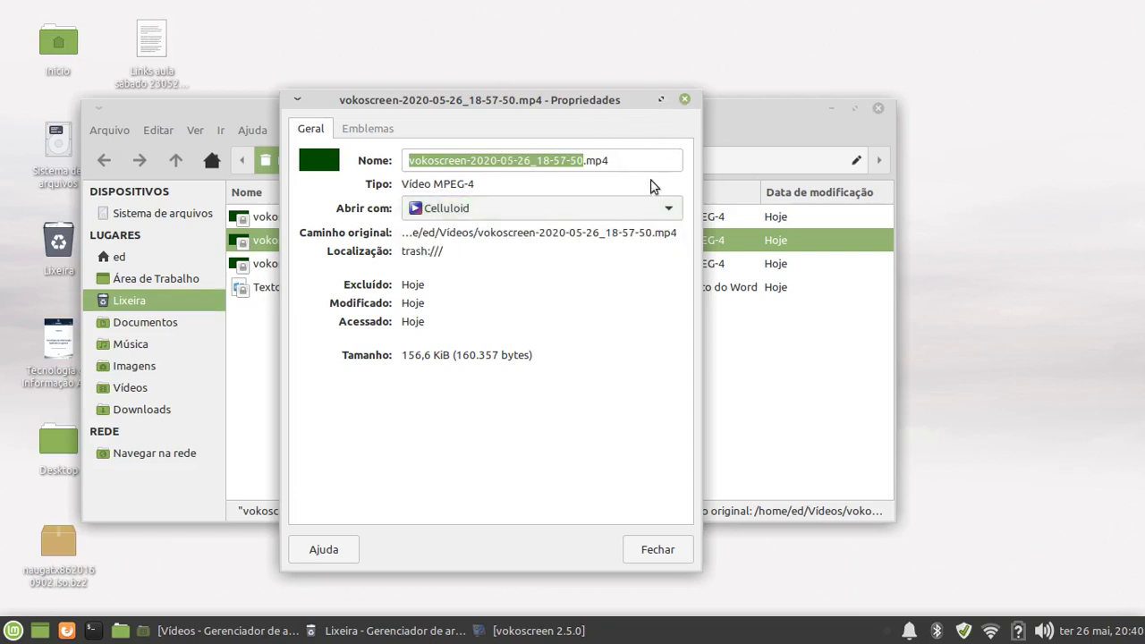
left_click(658, 550)
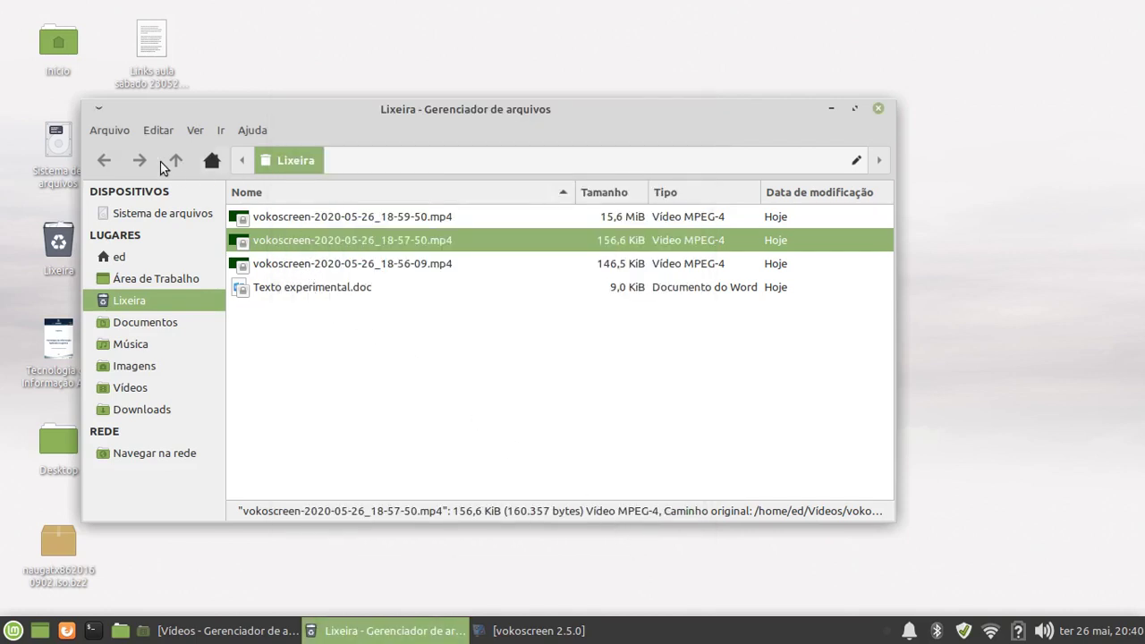
- Empty the trash (Esvaziar a lixeira), permanently removing all files in it
left_click(115, 131)
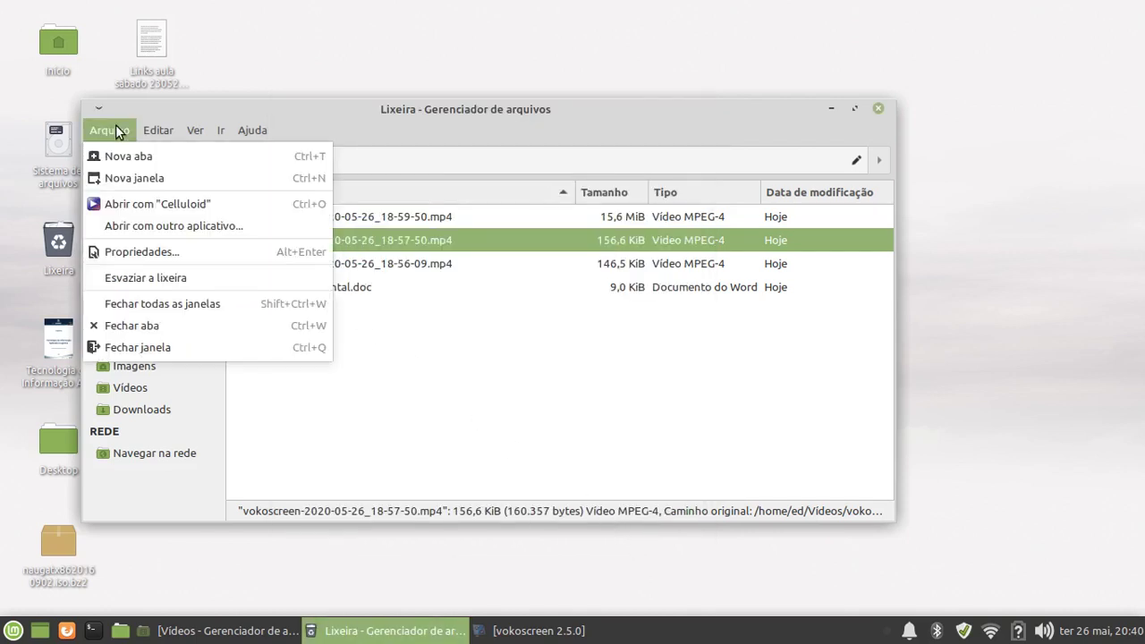
left_click(154, 277)
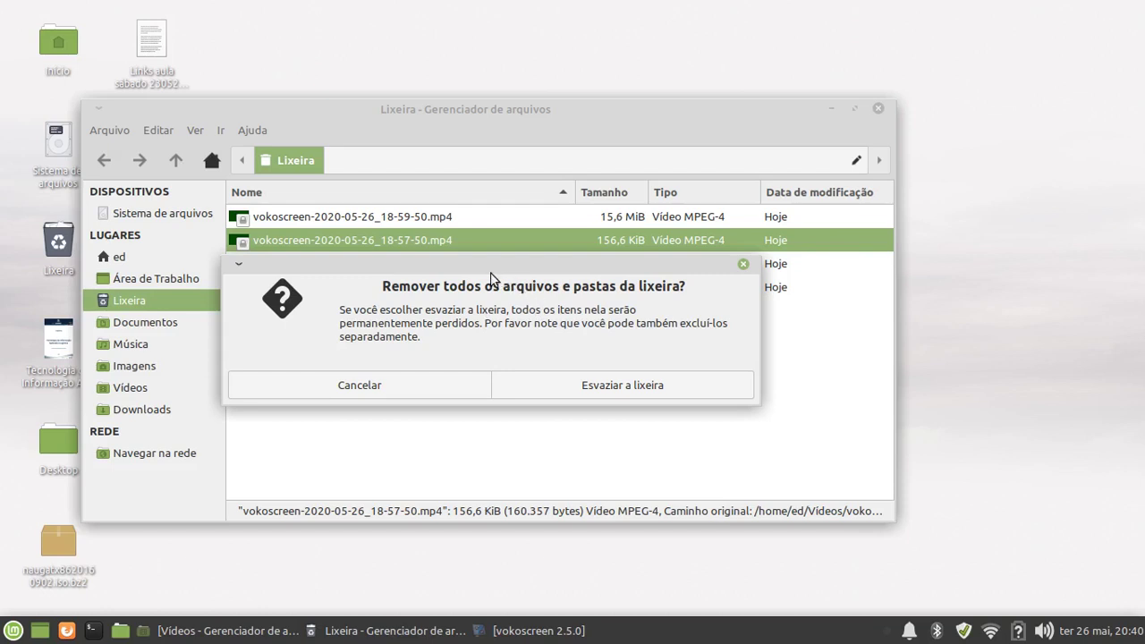
left_click(560, 388)
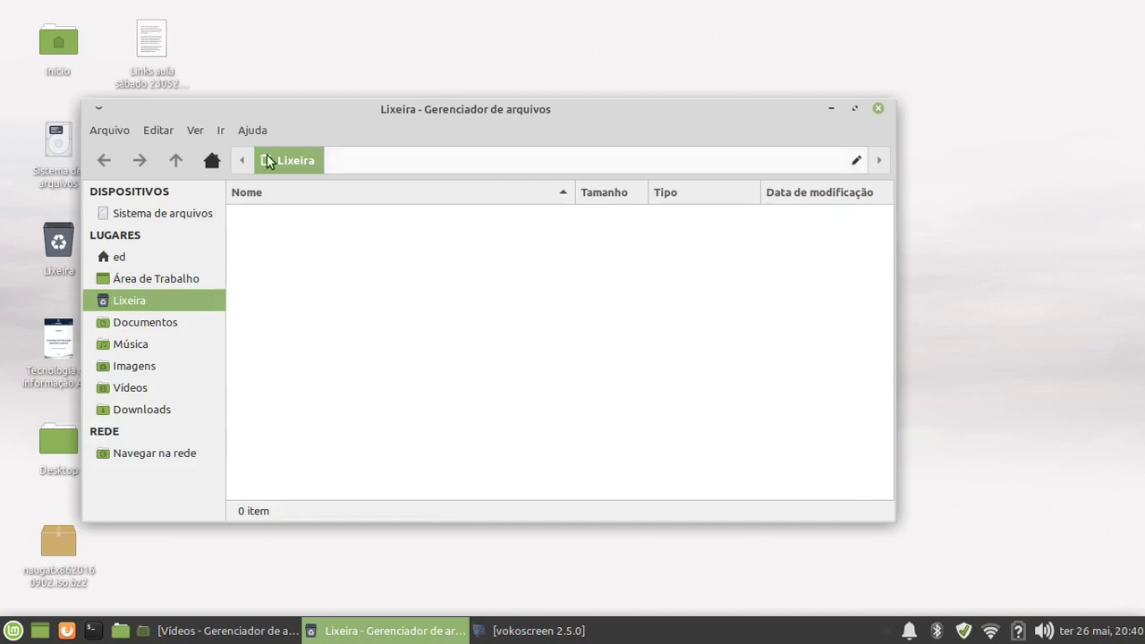
- Go to the Área de Trabalho folder and select Letras Educacao infantil 2020.odt
left_click(223, 132)
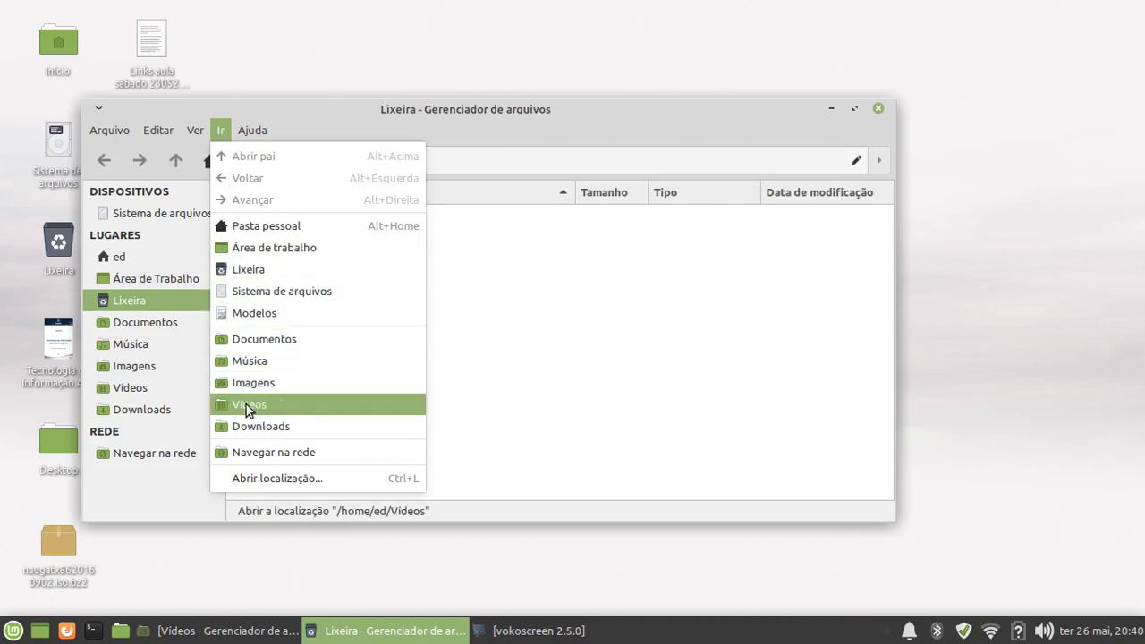
left_click(257, 249)
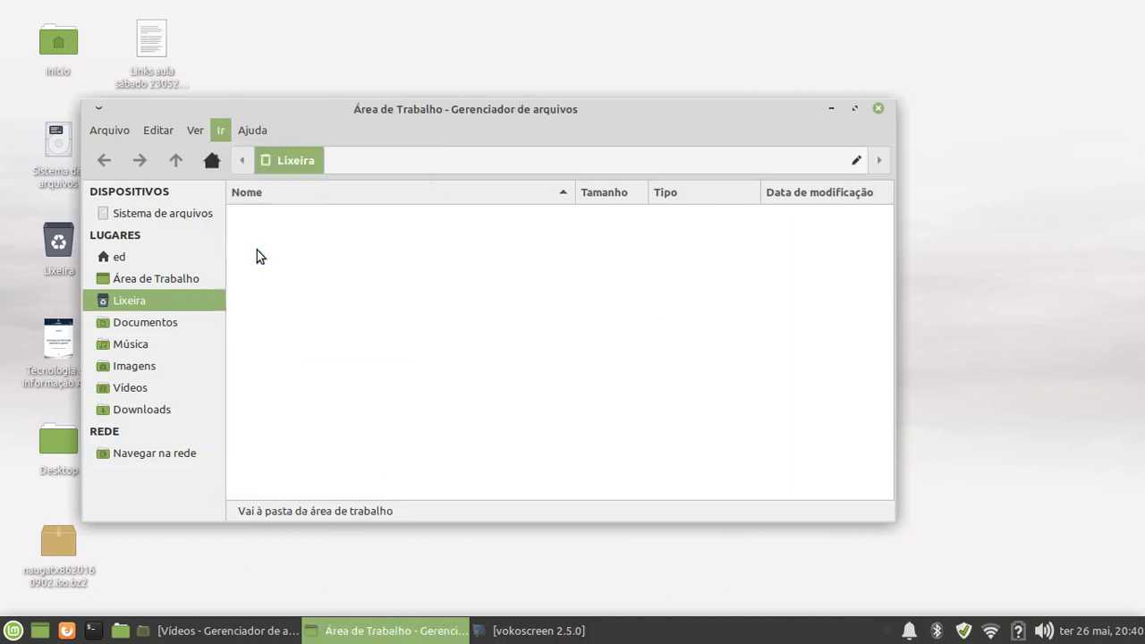
left_click(303, 382)
left_click(308, 359)
left_click(309, 337)
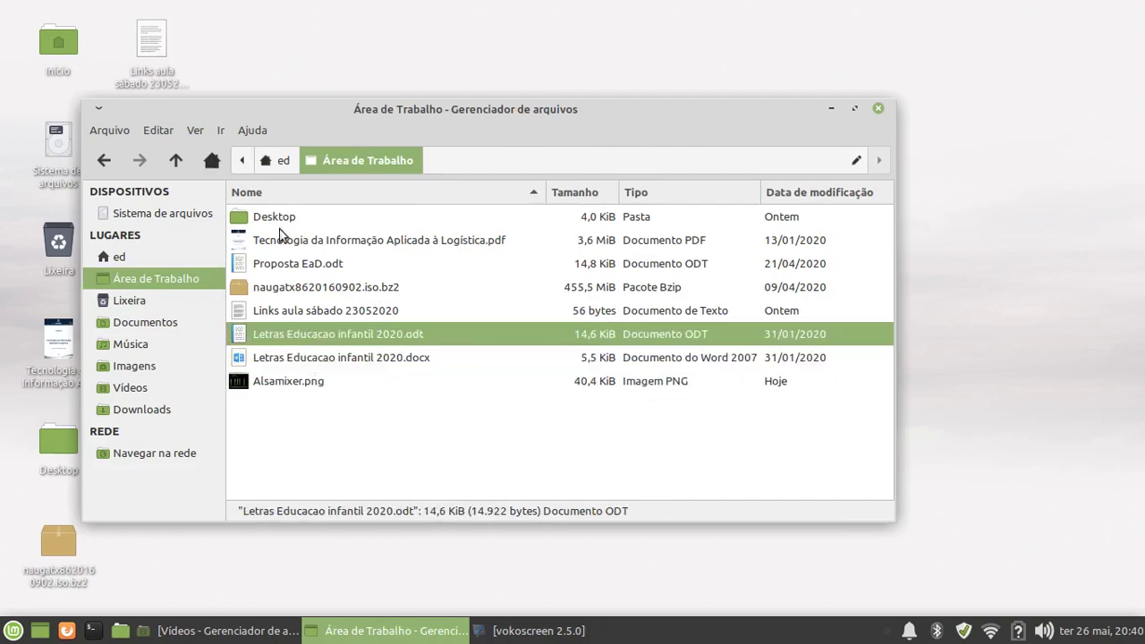
- Select all files in the Área de Trabalho folder, then open the select-by-pattern dialog and cancel it
left_click(195, 131)
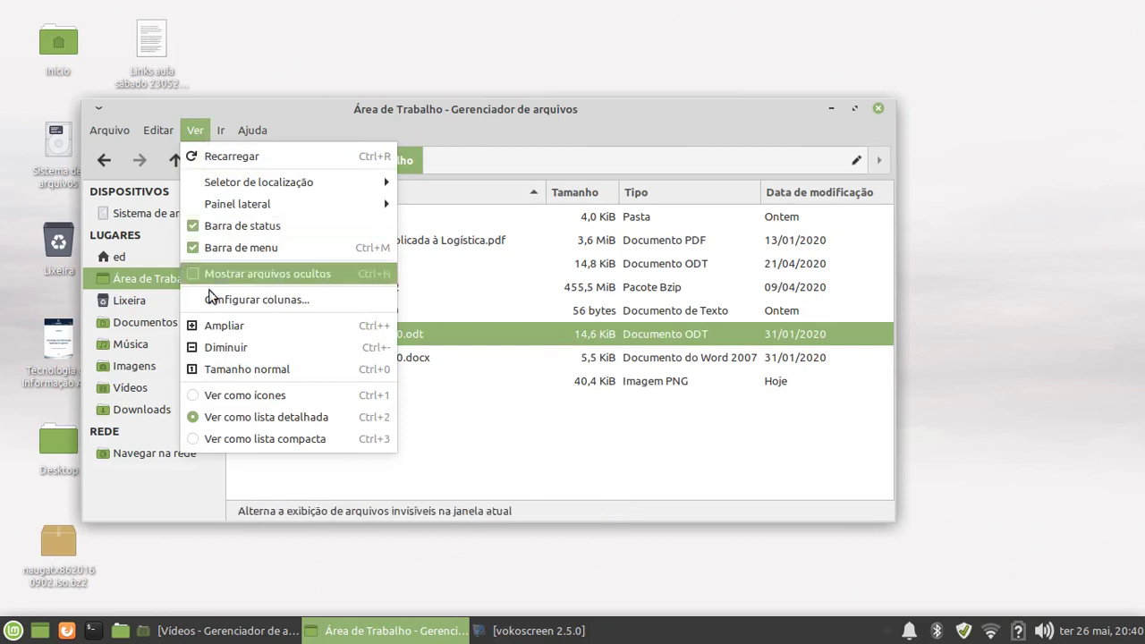
mouse_move(168, 139)
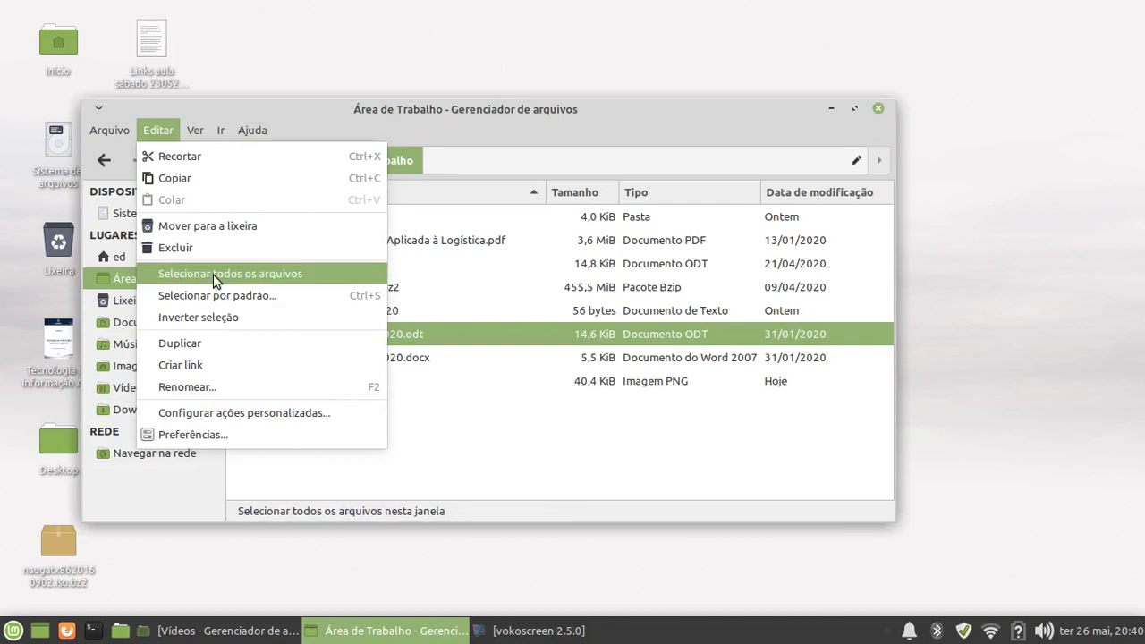
left_click(231, 275)
left_click(165, 131)
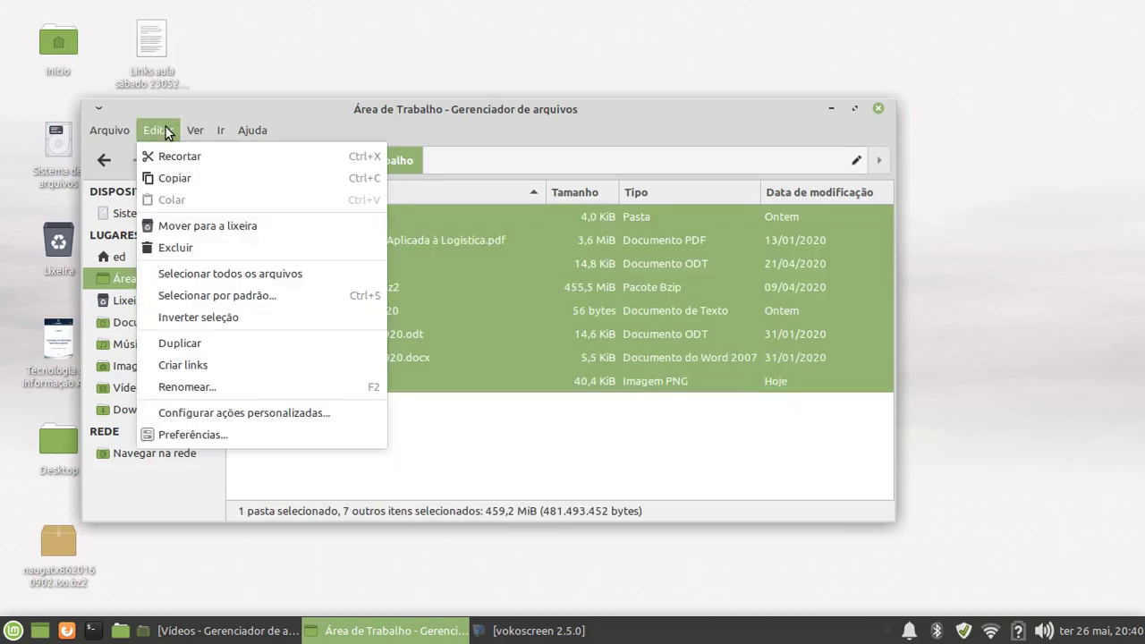
left_click(212, 295)
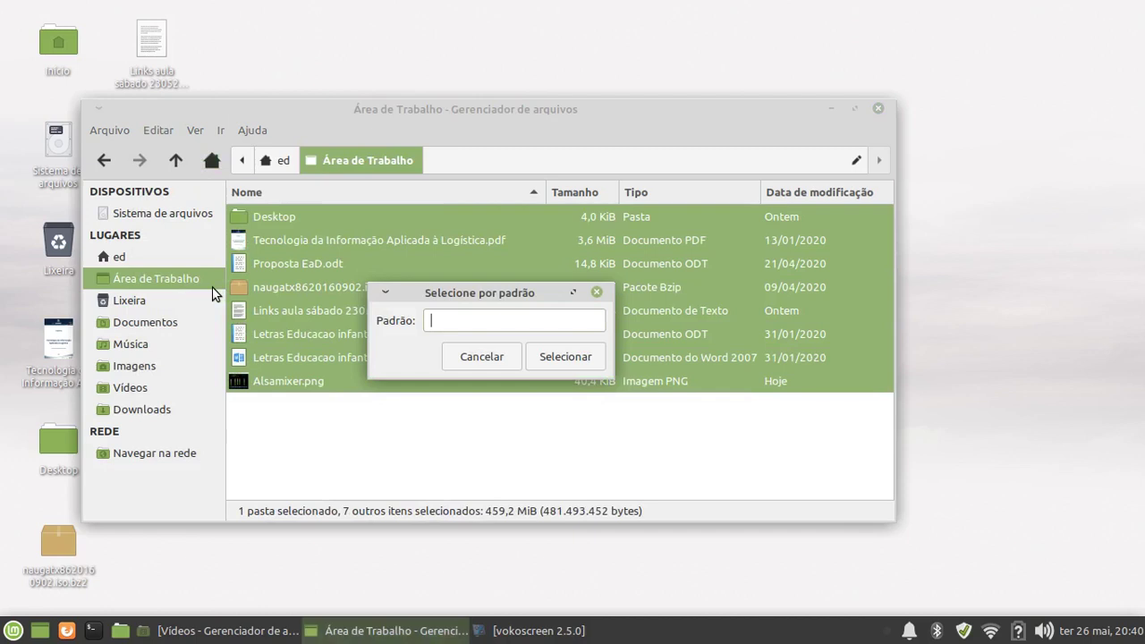
left_click(507, 361)
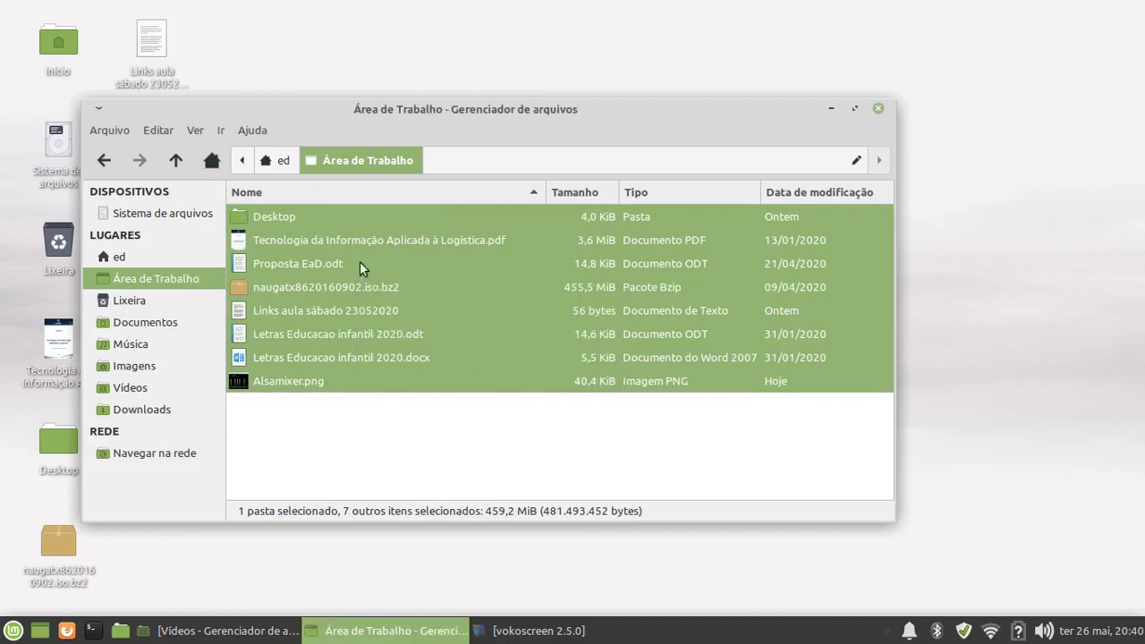
- Show the Área de Trabalho folder as icons (Ver como ícones) and deselect all its files
left_click(191, 132)
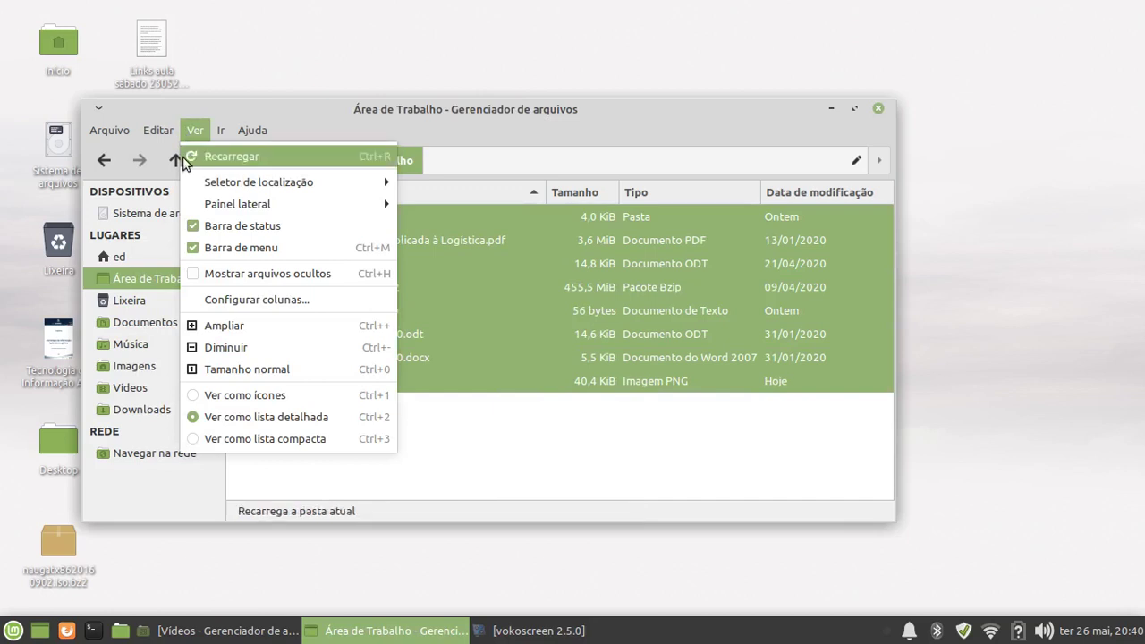
left_click(255, 400)
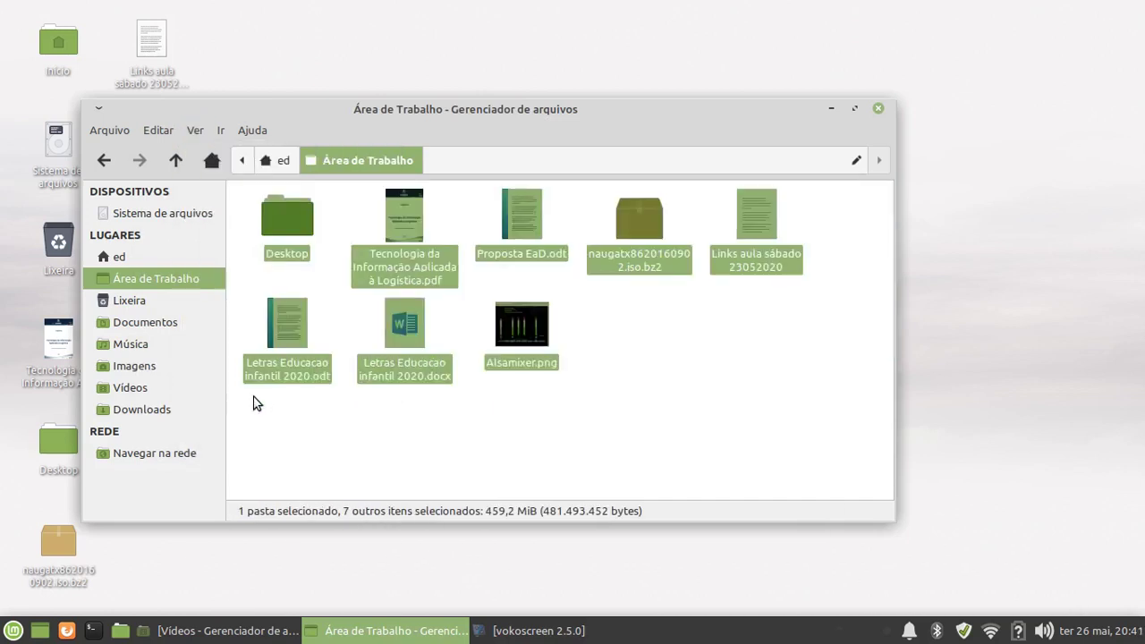
left_click(202, 131)
left_click(661, 272)
left_click(631, 304)
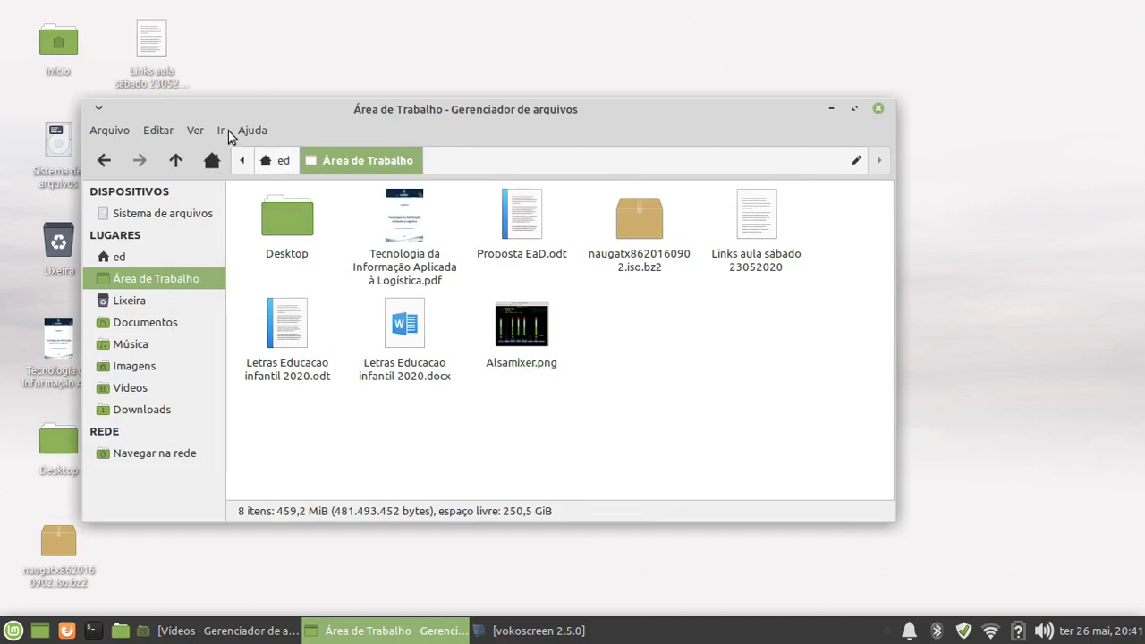
- Show the Área de Trabalho folder as a compact list (Ver como lista compacta) and switch it to the detailed list (Ver como lista detalhada)
left_click(196, 131)
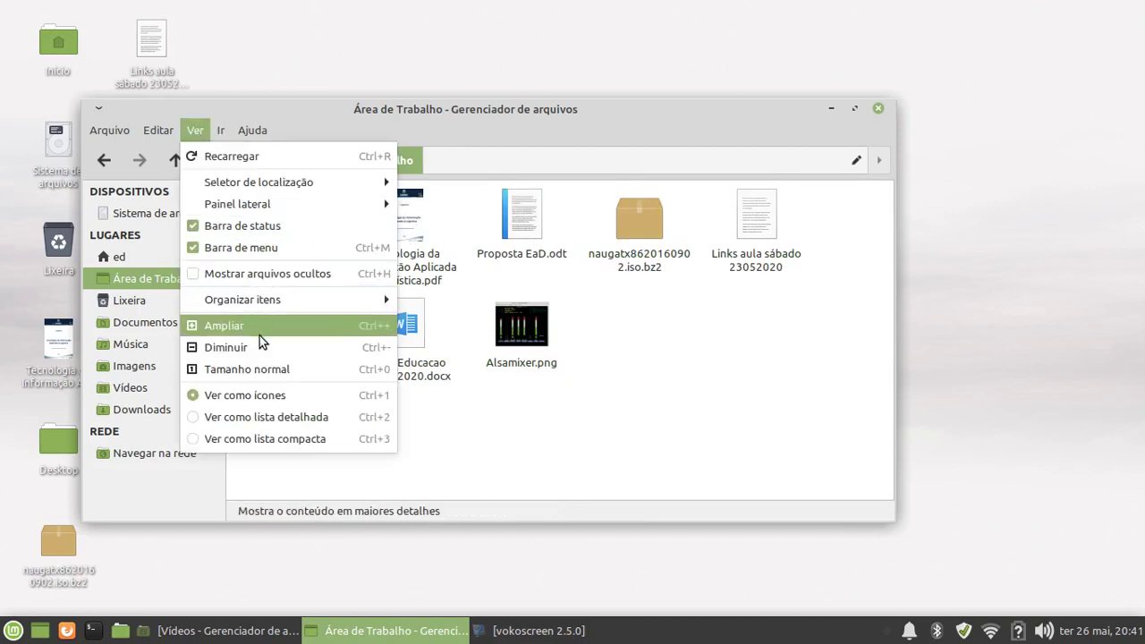
left_click(266, 438)
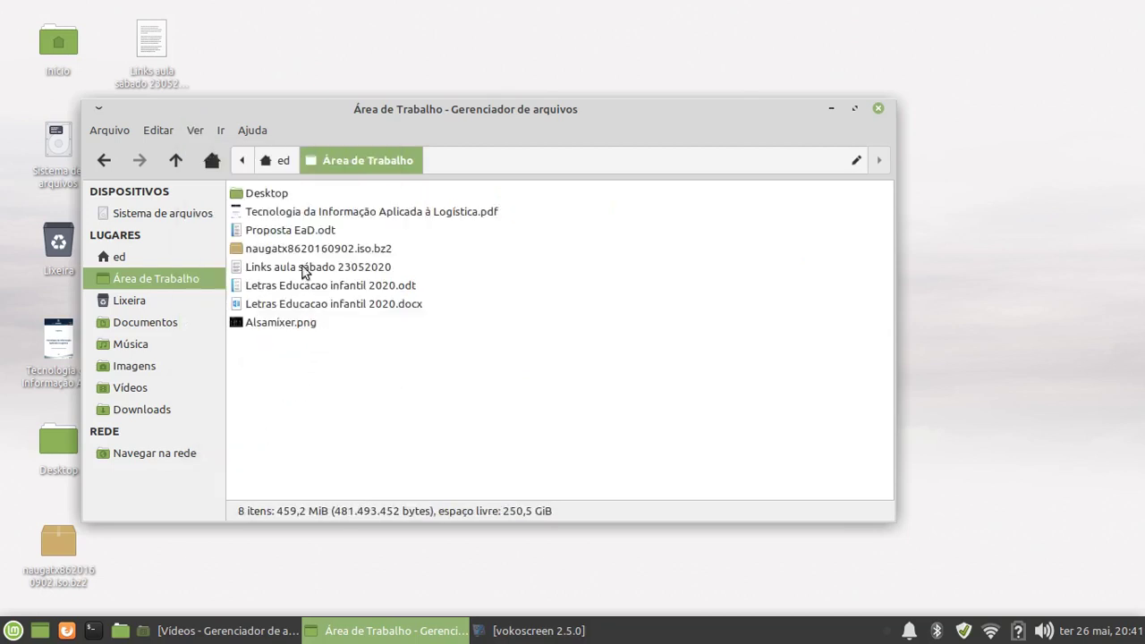
left_click(204, 132)
mouse_move(220, 131)
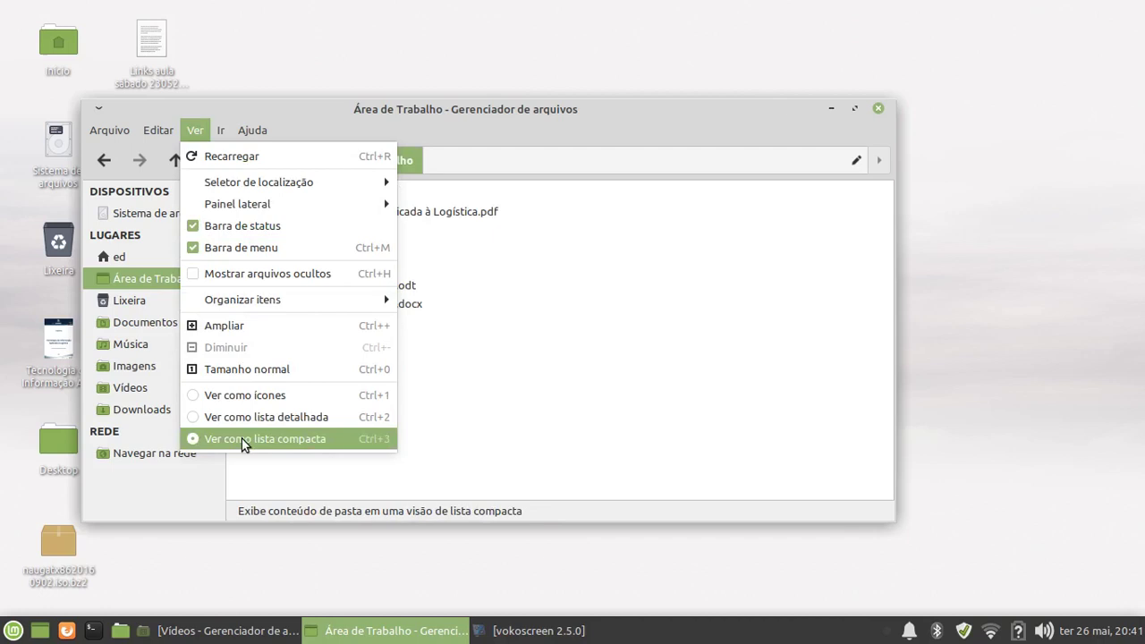
left_click(243, 419)
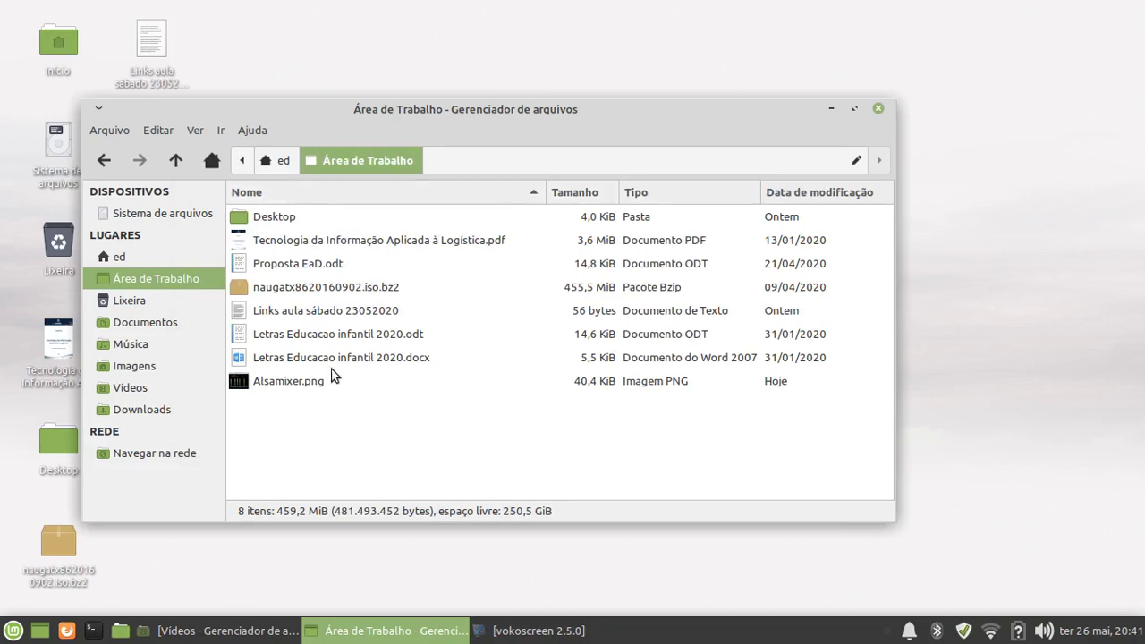
- Sort the detailed list by Nome in A-to-Z order and close the Área de Trabalho window
left_click(535, 194)
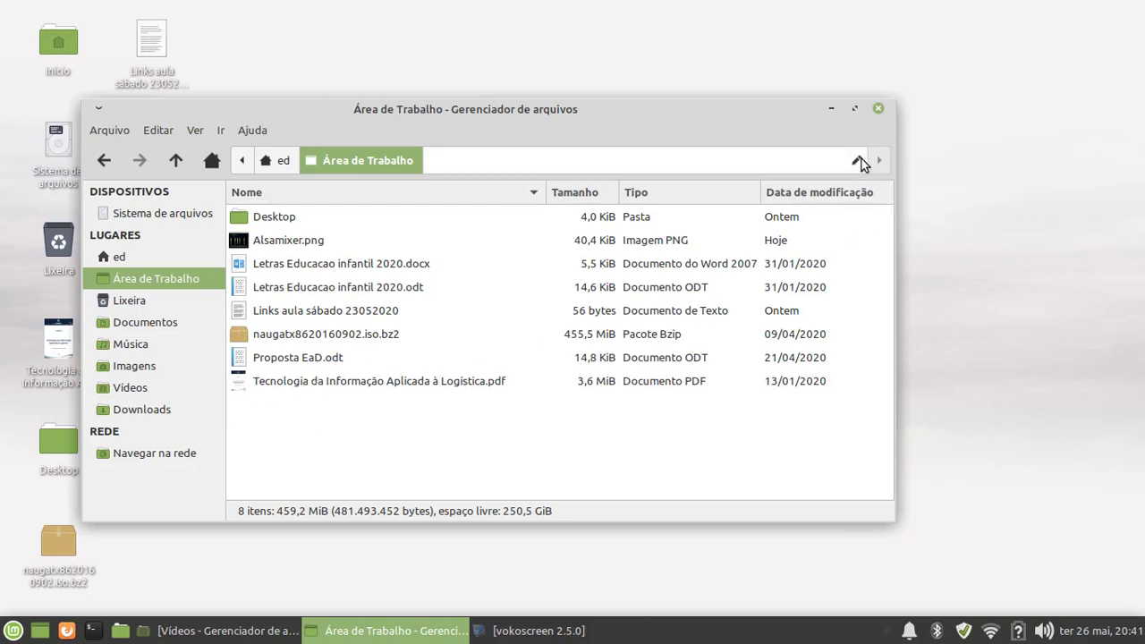
left_click(878, 108)
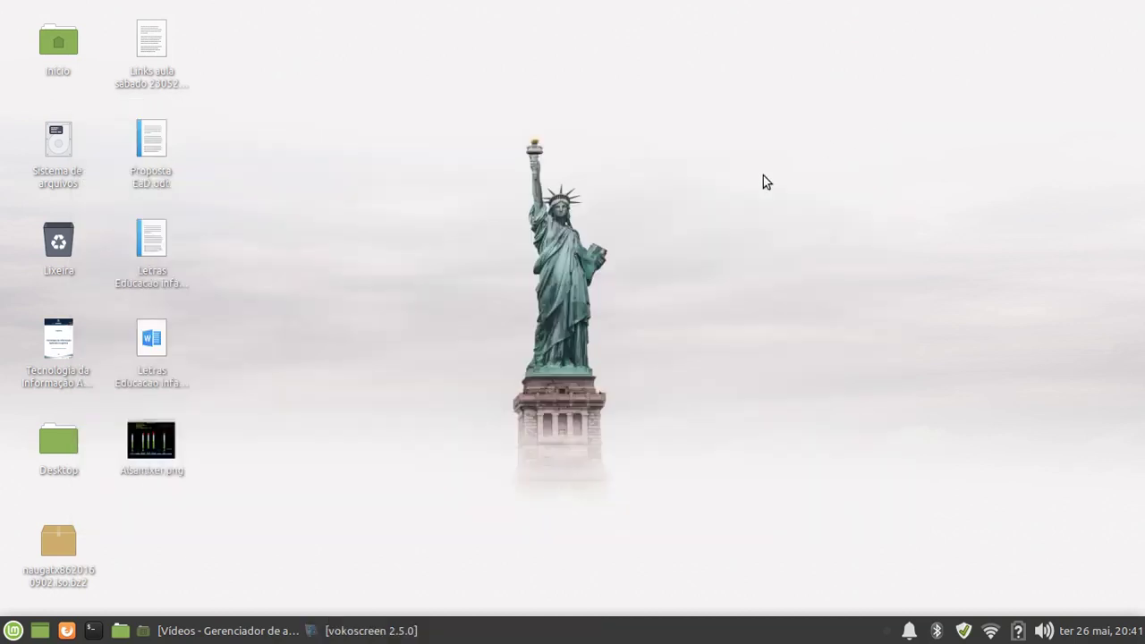
- Open the Discos accessory for managing disk drives and media
left_click(14, 631)
left_click(84, 351)
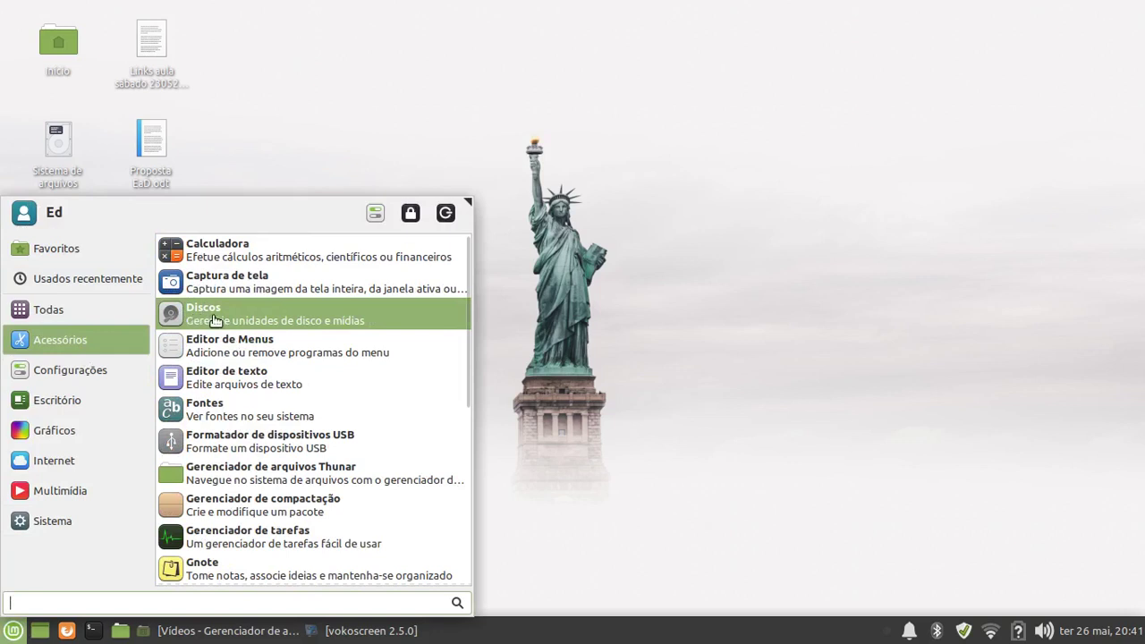
left_click(296, 321)
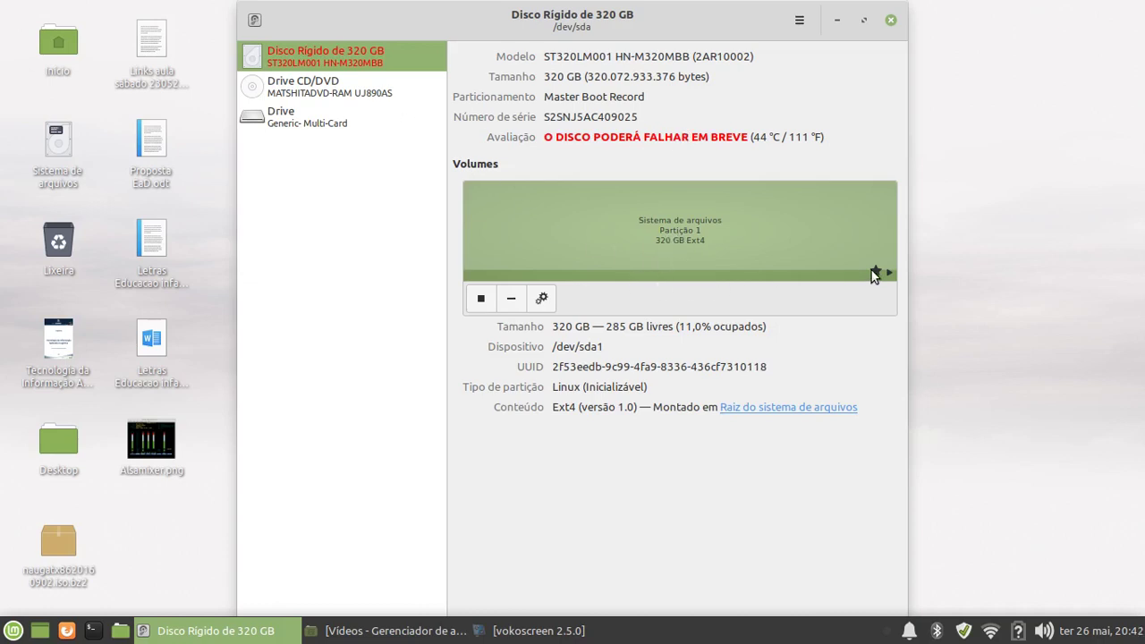
- View the device details of the Drive CD/DVD and the Generic- Multi-Card drive
left_click(319, 89)
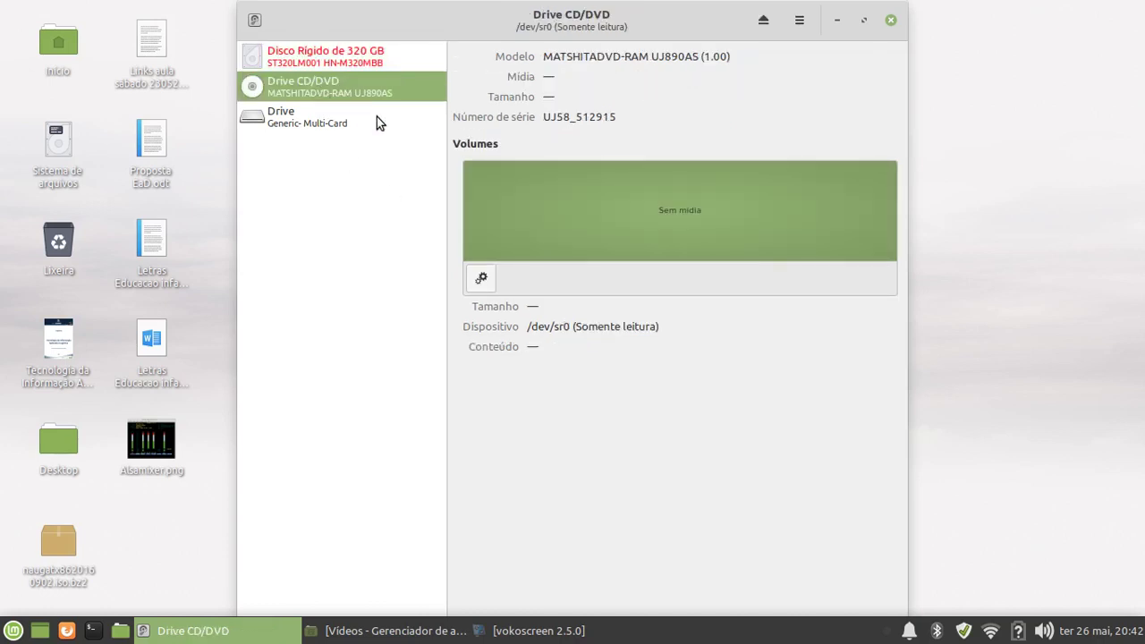
left_click(318, 117)
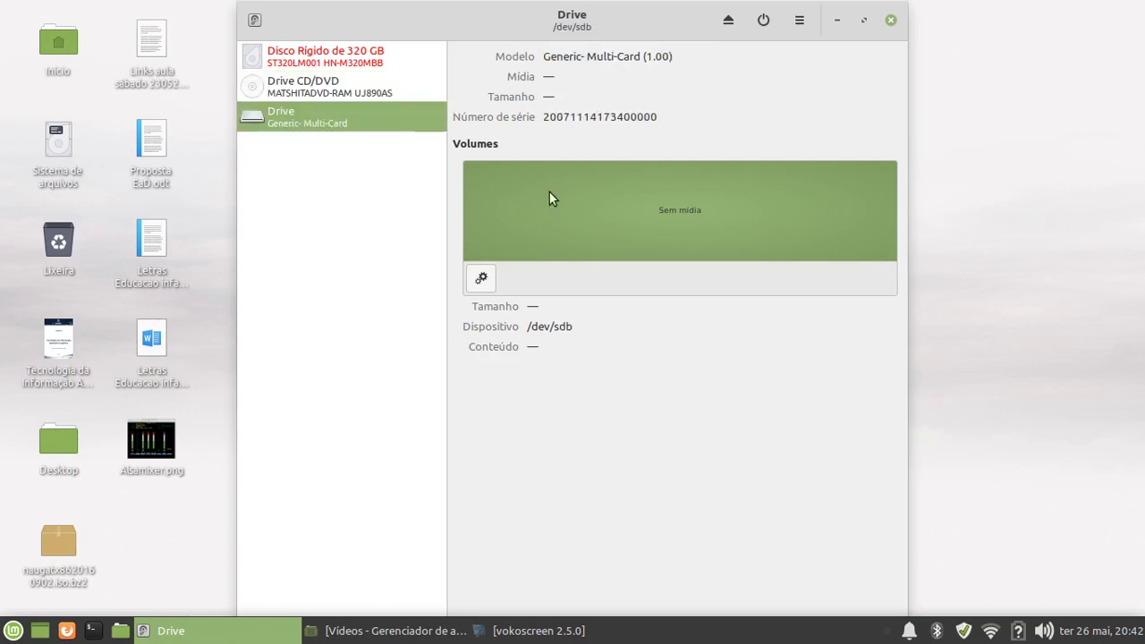
left_click(349, 93)
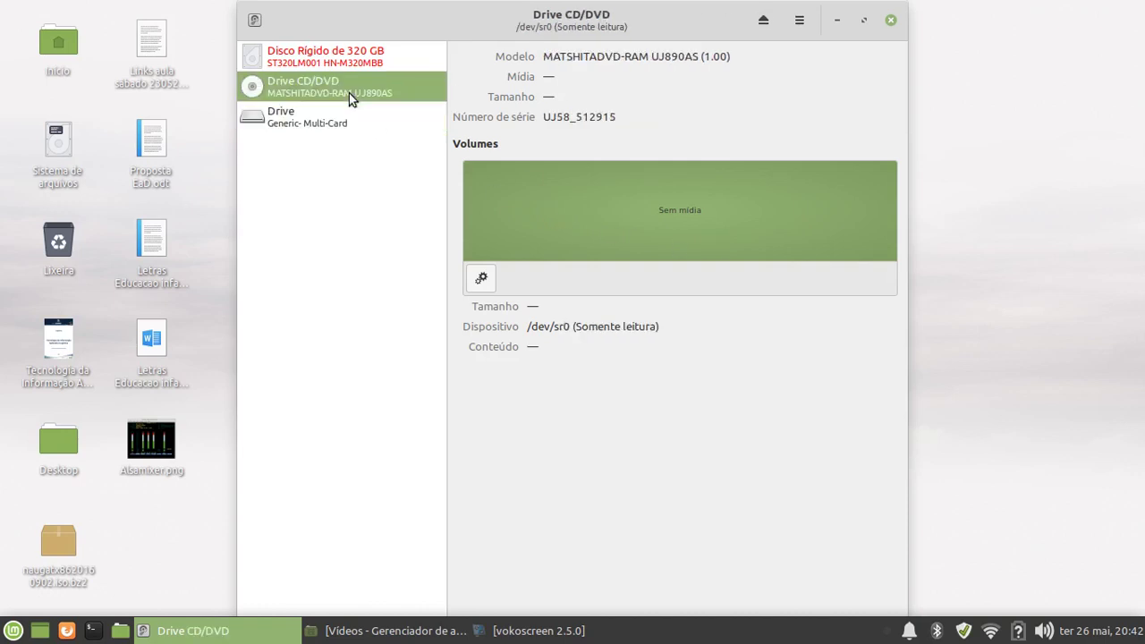
- Show the details of the Disco Rígido de 320 GB and highlight its temperature and the volume's occupied percentage
left_click(343, 56)
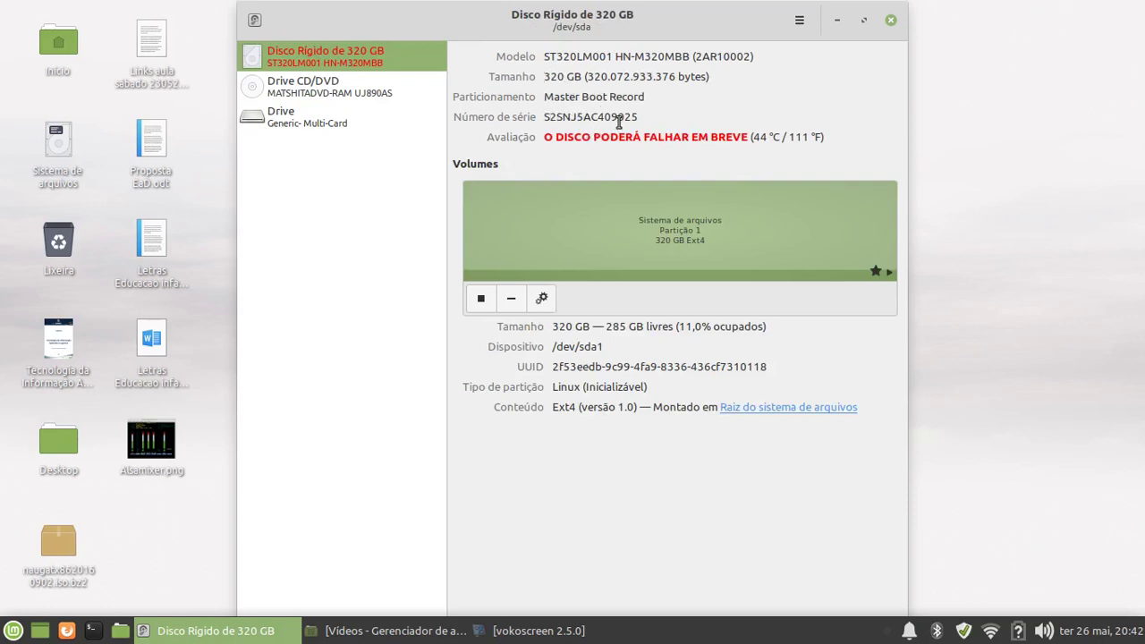
left_click_drag(753, 136, 779, 136)
left_click_drag(693, 328, 733, 327)
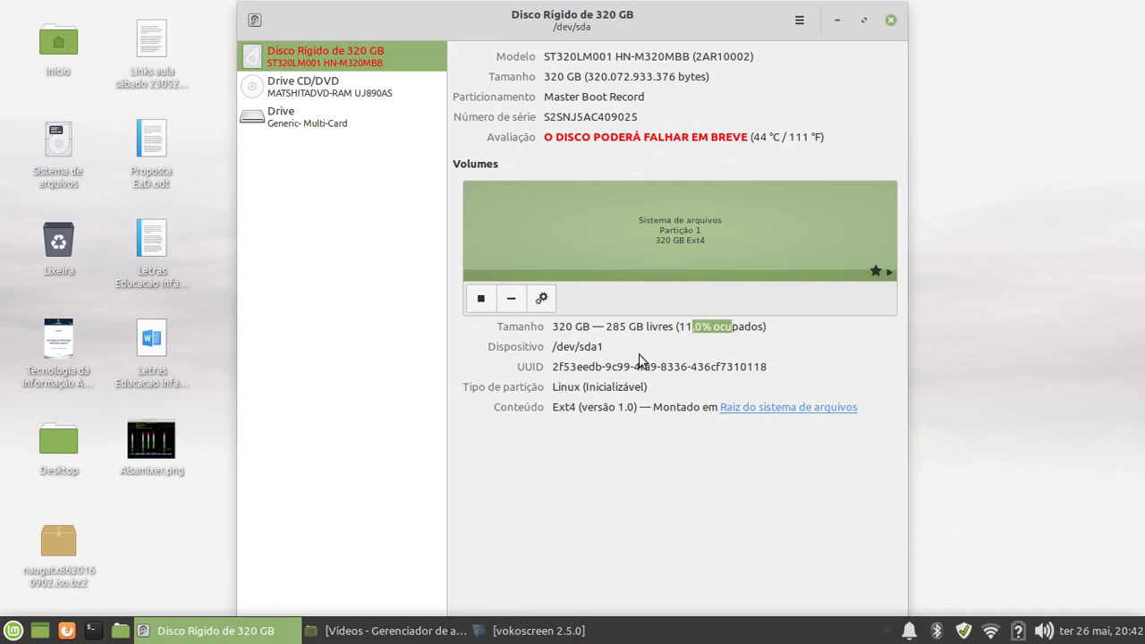
- Switch to the vokoscreen 2.5.0 screen recorder window
left_click(566, 629)
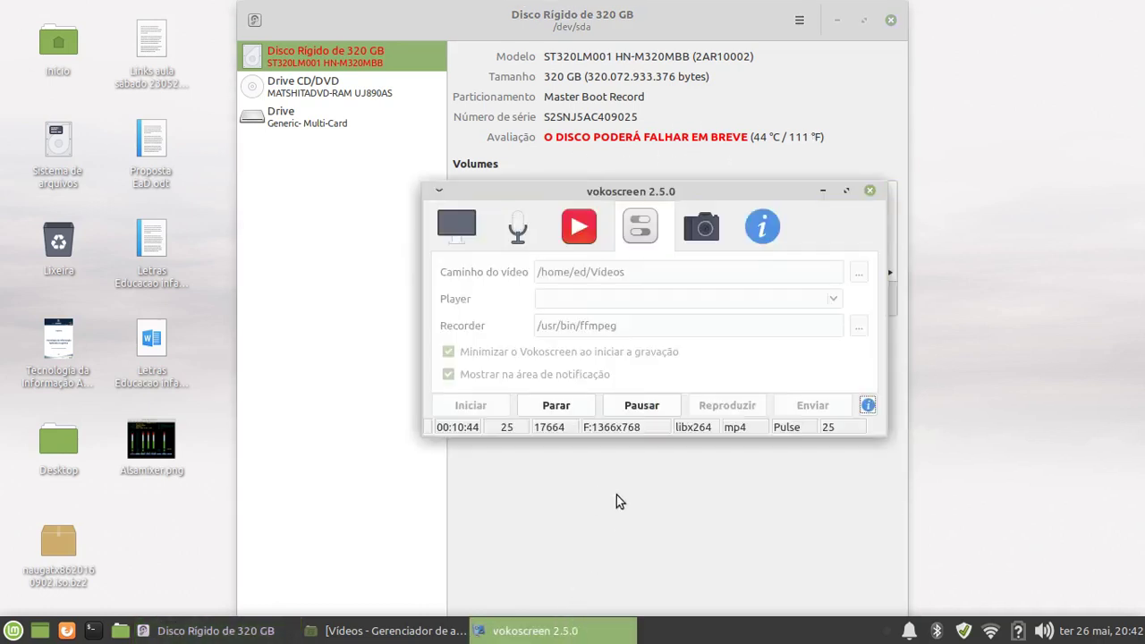